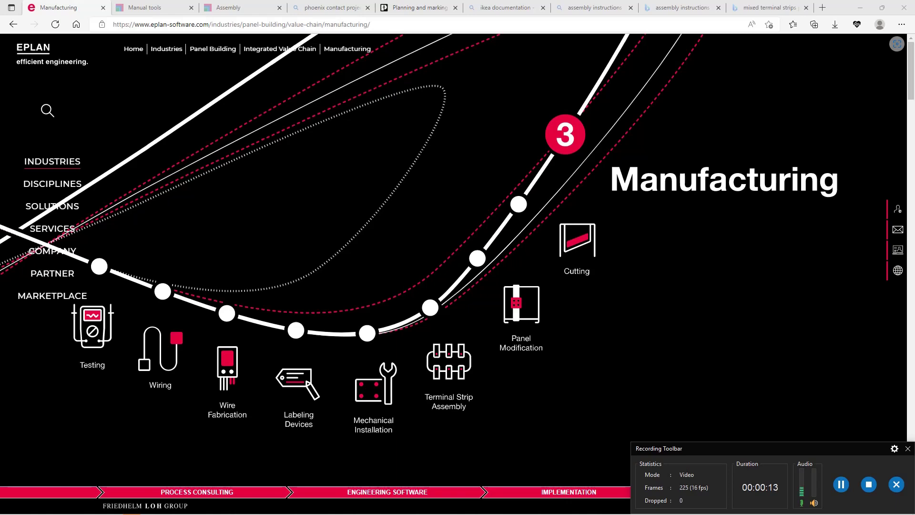
Widen the Part number column in the +A1-TB125 terminal strip editor, then accept and close it
{"action": "key", "text": "alt+Tab"}
{"action": "key", "text": "alt+Tab"}
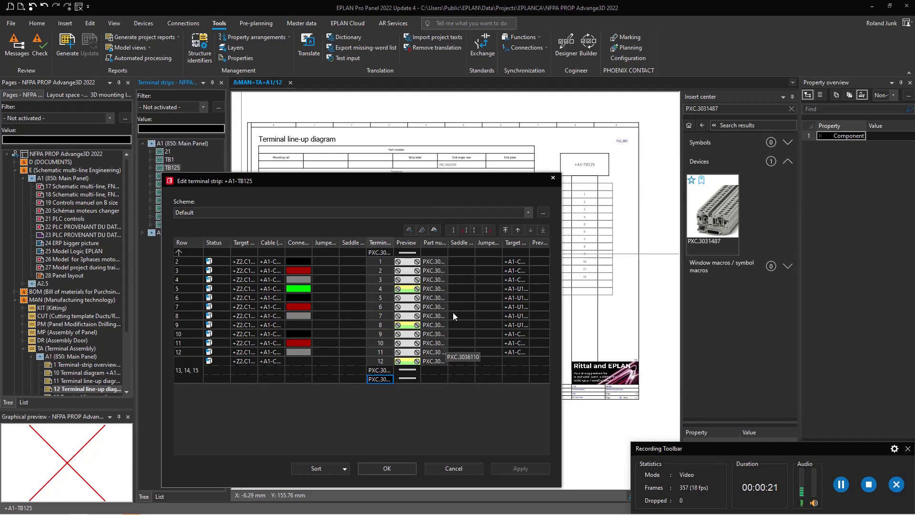
{"action": "left_click_drag", "start_coordinate": [447, 241], "coordinate": [475, 241]}
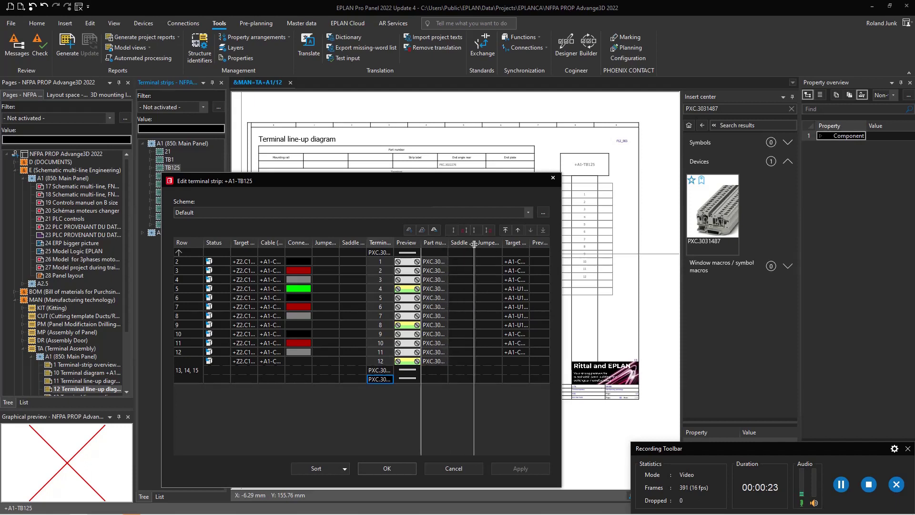
{"action": "right_click", "coordinate": [380, 248]}
{"action": "left_click", "coordinate": [363, 330]}
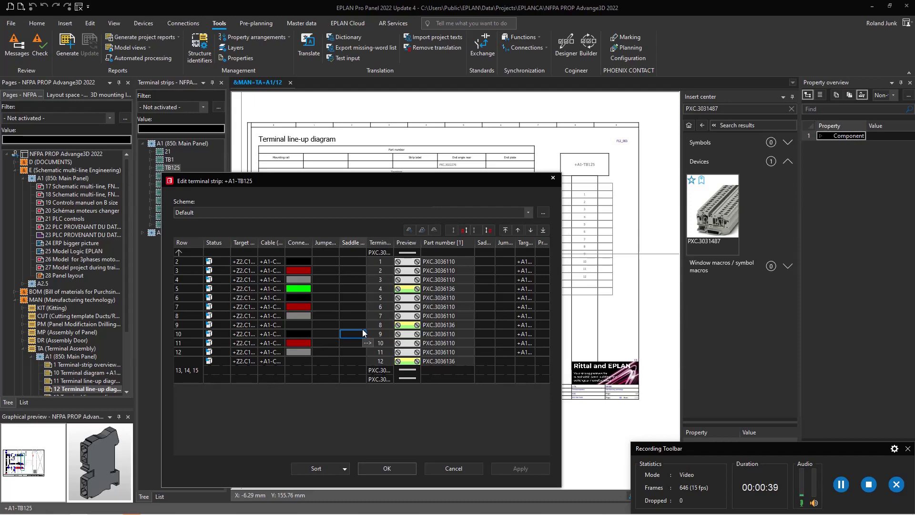
{"action": "left_click", "coordinate": [386, 469]}
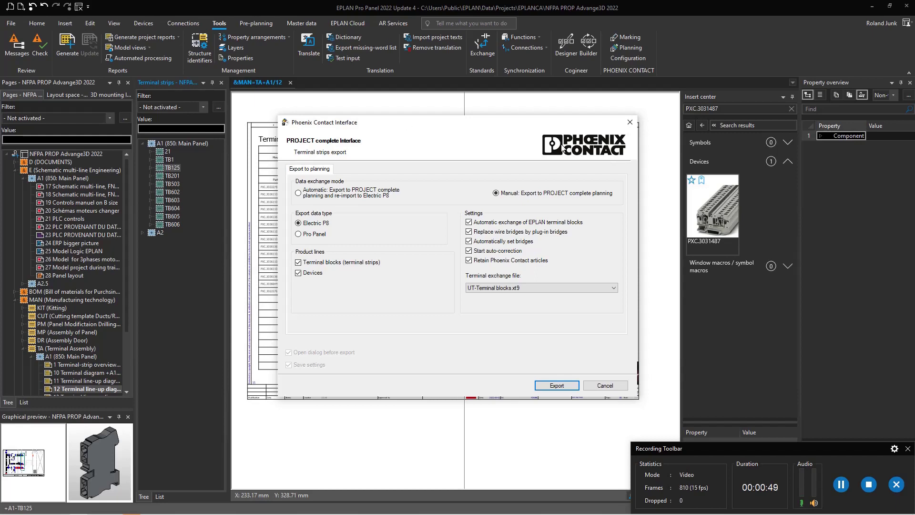
Check only terminal strip TB125 in the expanded Devices tree and export it
{"action": "left_click", "coordinate": [557, 385]}
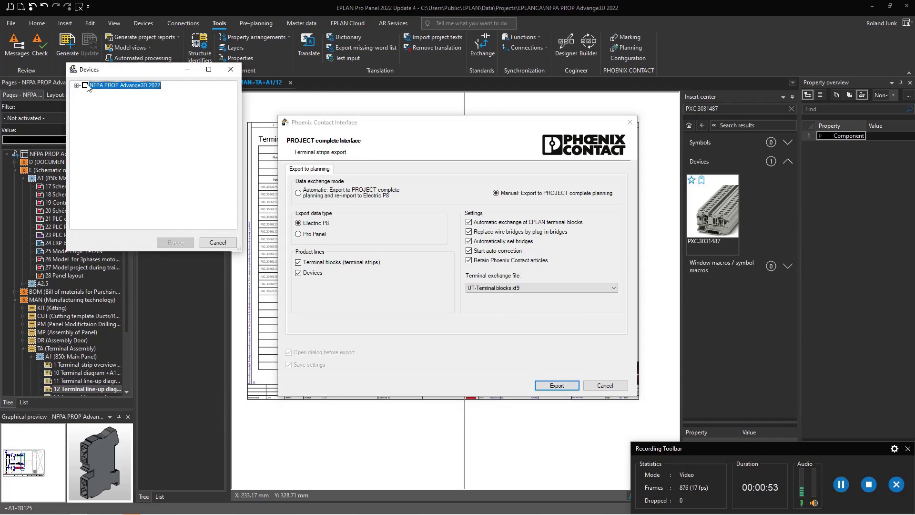
{"action": "left_click", "coordinate": [85, 100]}
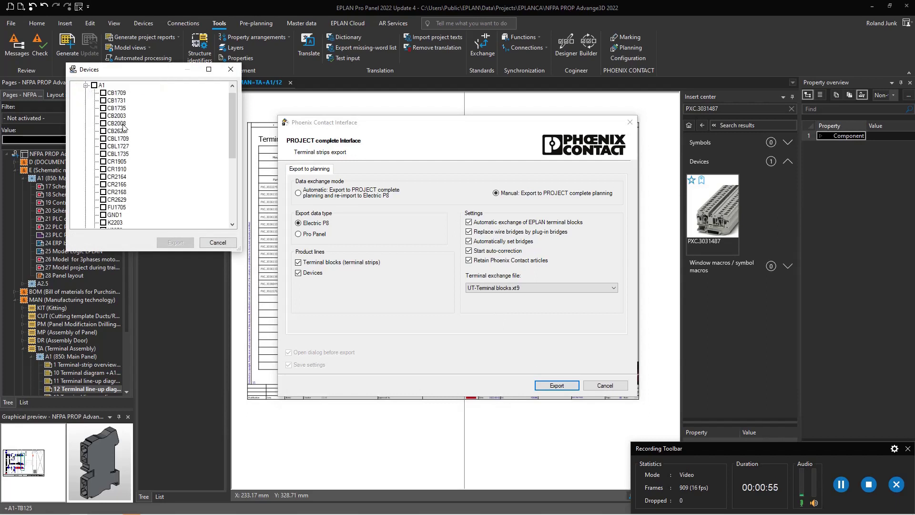
{"action": "scroll", "coordinate": [119, 162], "scroll_direction": "down", "scroll_amount": 3}
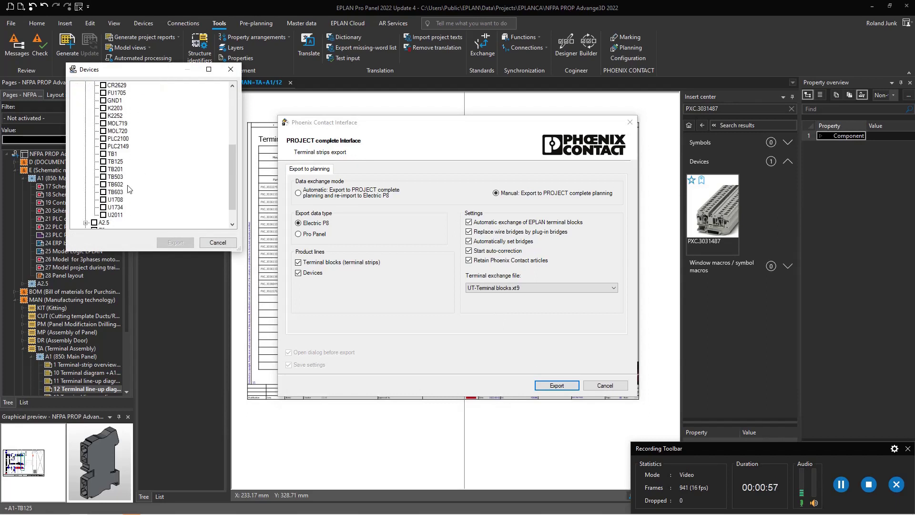
{"action": "left_click", "coordinate": [103, 162]}
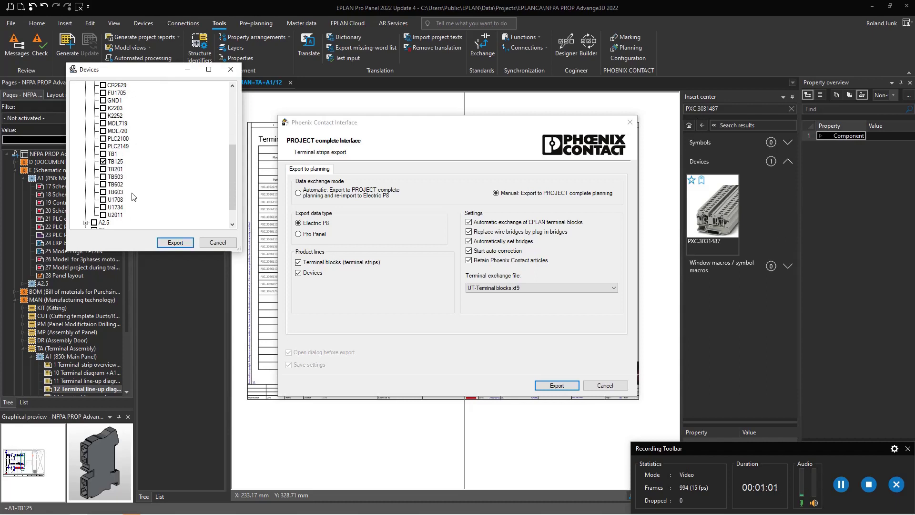
{"action": "left_click", "coordinate": [176, 243]}
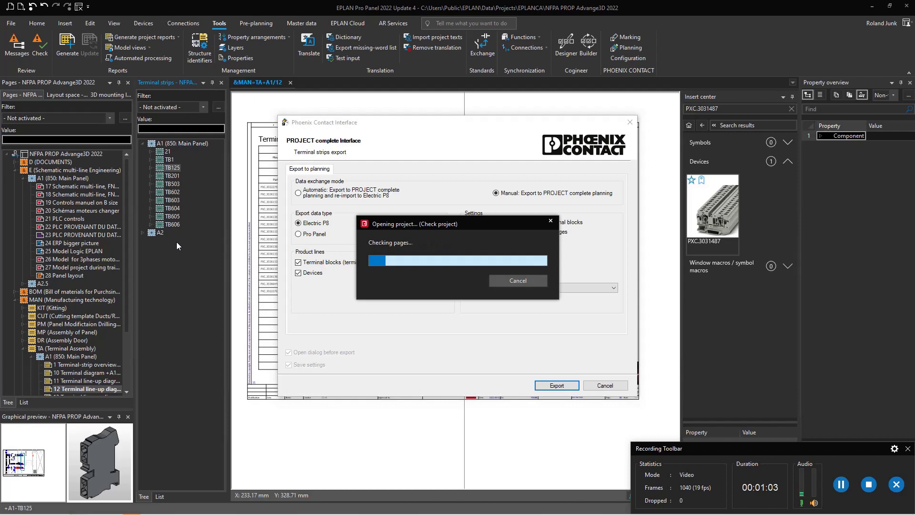
Switch to PROJECT complete planning and show the Order/Calculation ribbon tab
{"action": "key", "text": "alt+Tab"}
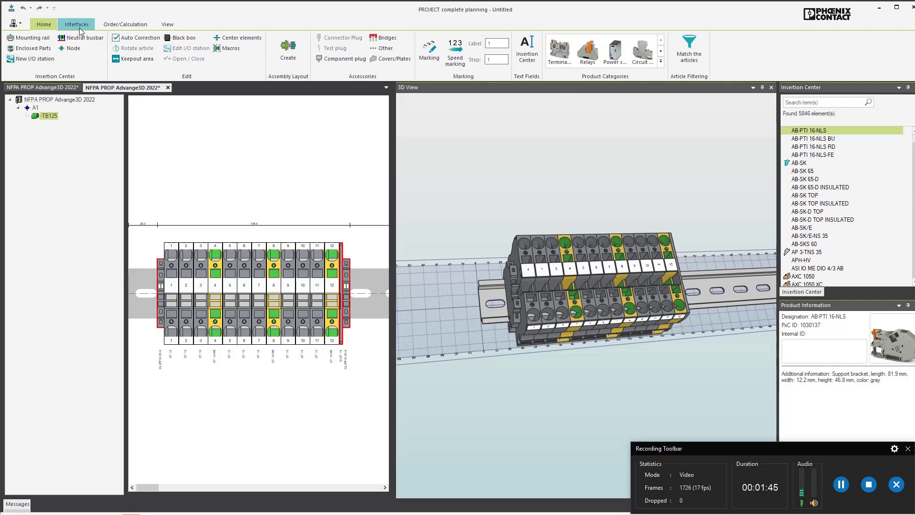
{"action": "left_click", "coordinate": [123, 24]}
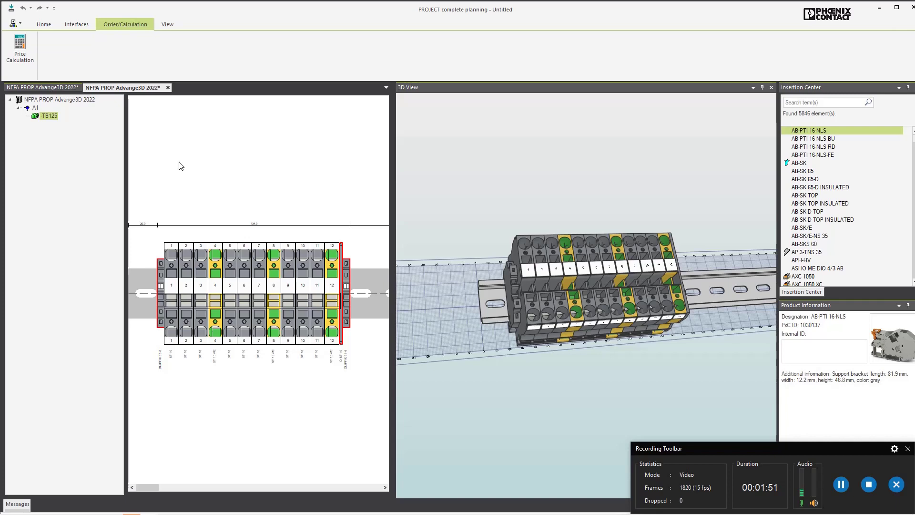
Set the TB125 mounting rail length to 200 mm with a 12 mm edge of cut
{"action": "double_click", "coordinate": [491, 300]}
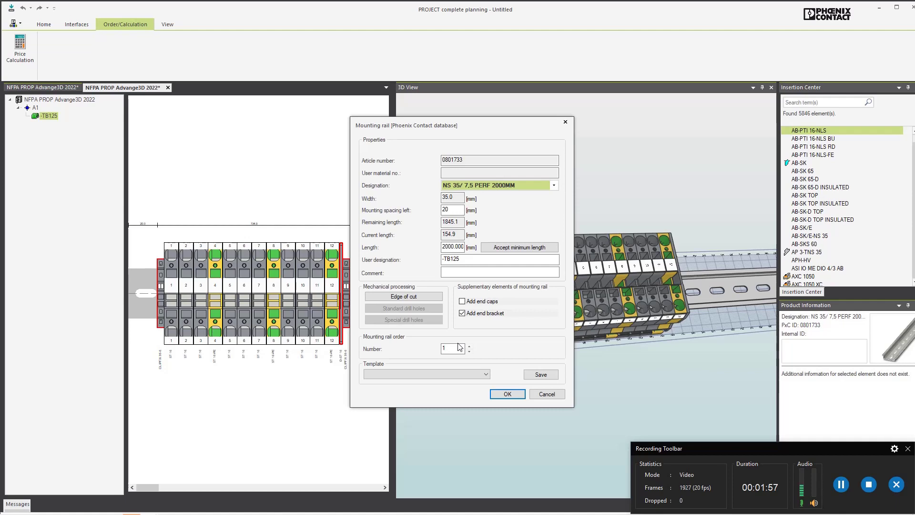
{"action": "left_click", "coordinate": [505, 247]}
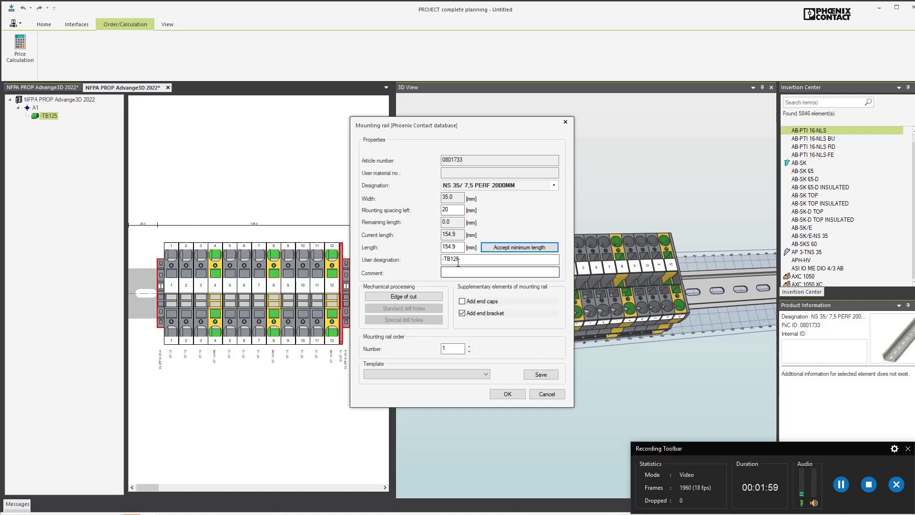
{"action": "key", "text": "shift+Tab"}
{"action": "type", "text": "2"}
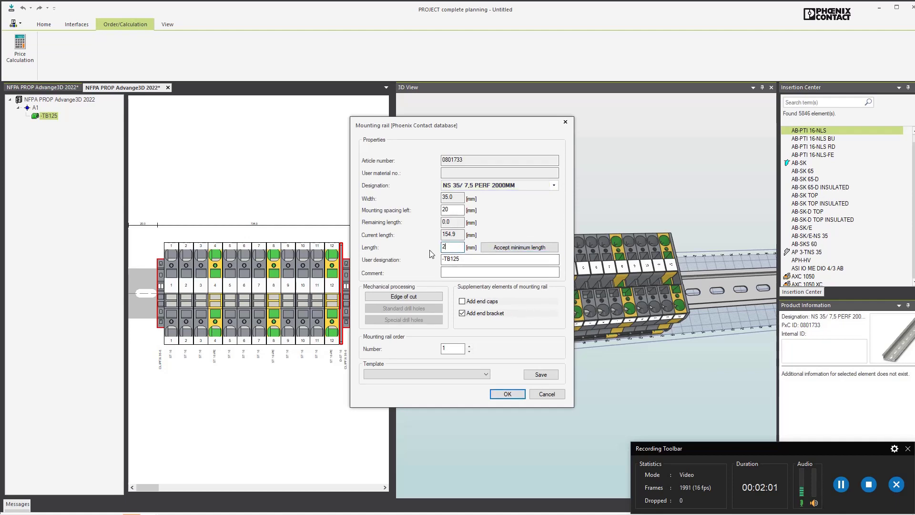
{"action": "left_click", "coordinate": [404, 296]}
{"action": "type", "text": "12"}
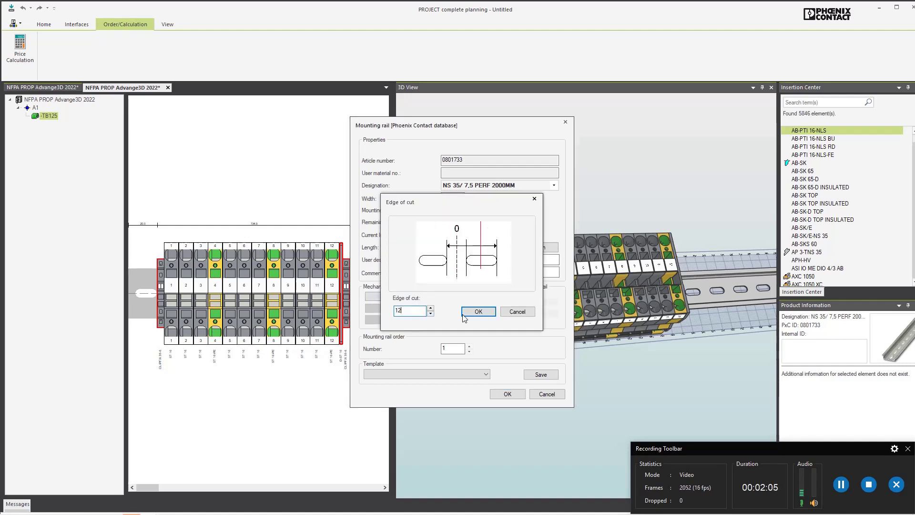
{"action": "left_click", "coordinate": [478, 313]}
{"action": "left_click", "coordinate": [508, 395]}
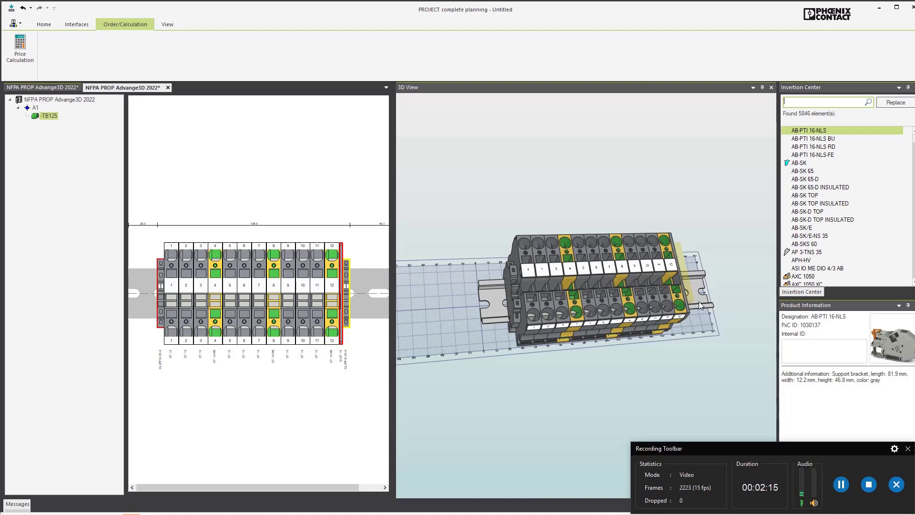
Cycle through the open windows, bringing the Edge EPLAN value-chain page forward
{"action": "key", "text": "alt+Tab"}
{"action": "key", "text": "Tab"}
{"action": "key", "text": "Tab"}
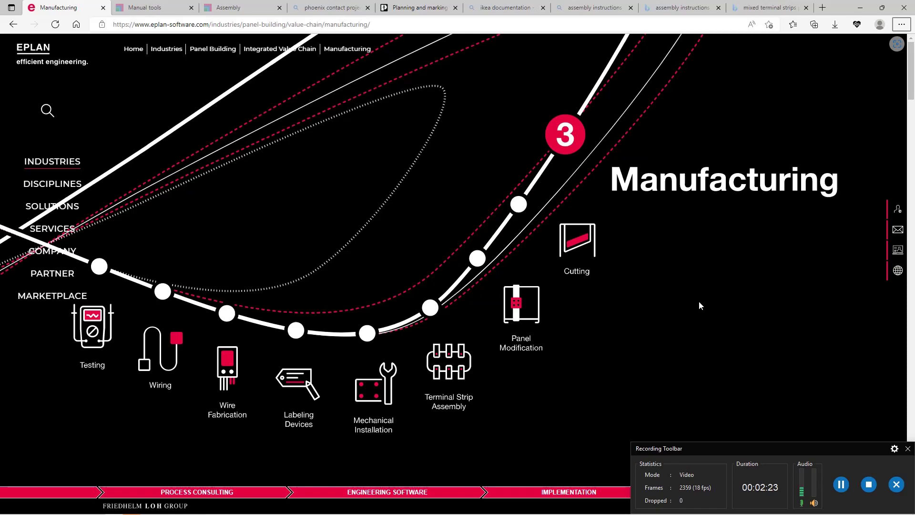
{"action": "key", "text": "alt+Tab"}
{"action": "key", "text": "alt+Tab"}
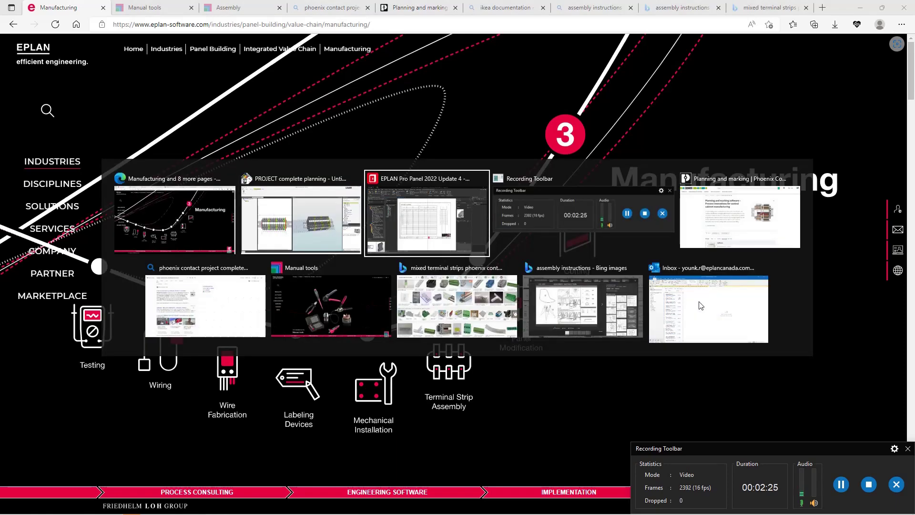
{"action": "key", "text": "Tab"}
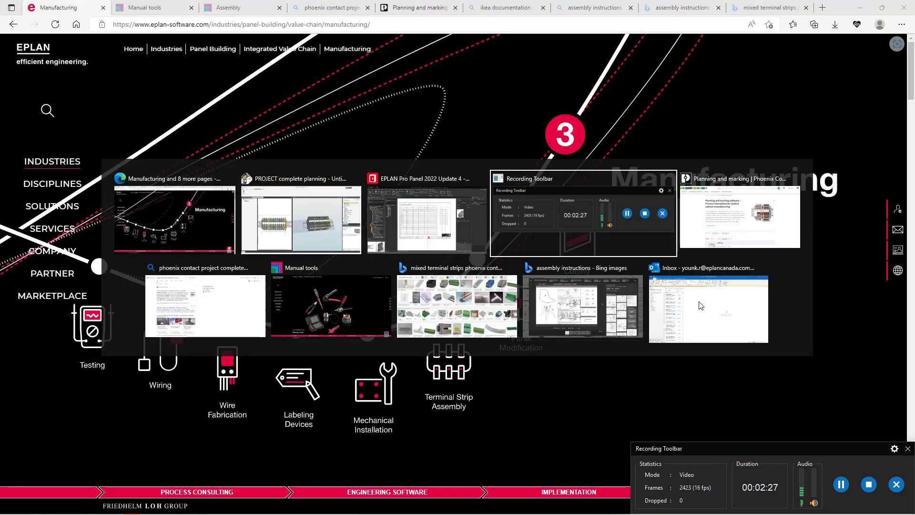
{"action": "key", "text": "Tab"}
{"action": "key", "text": "Tab"}
{"action": "key", "text": "Tab"}
{"action": "key", "text": "Tab"}
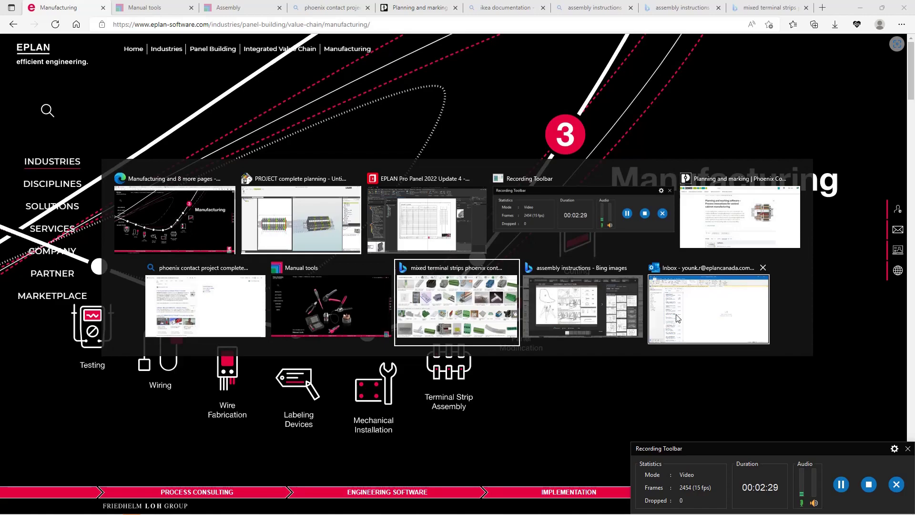
Close the completed export report and pan to the TB125 line-up diagram's terminal column
{"action": "left_click", "coordinate": [419, 228]}
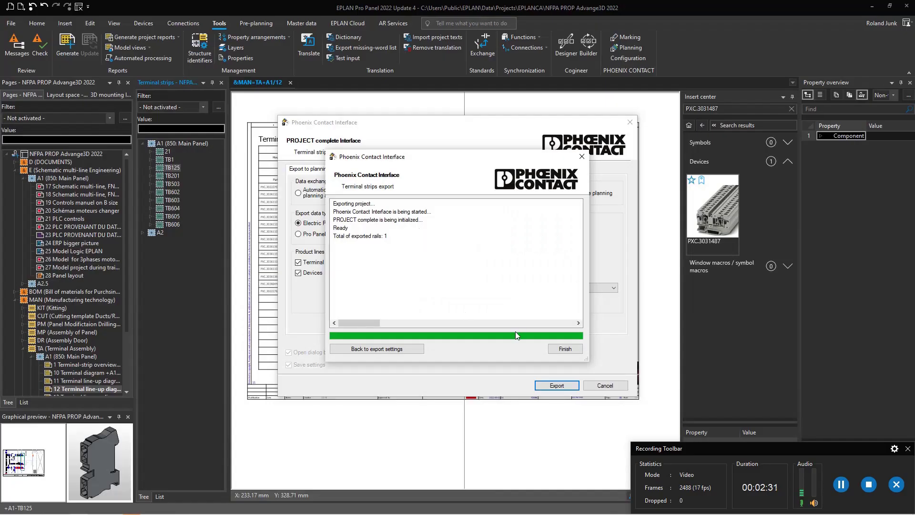
{"action": "left_click", "coordinate": [565, 349]}
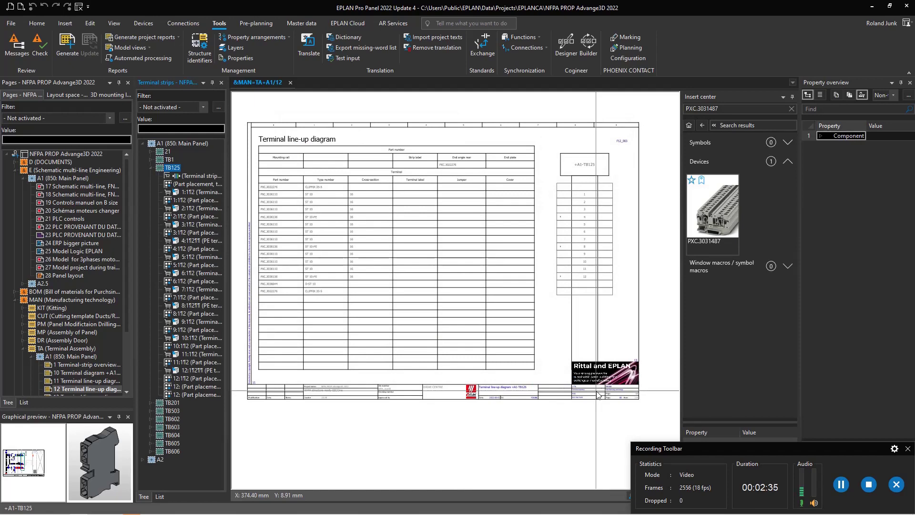
{"action": "scroll", "coordinate": [354, 203], "scroll_direction": "up", "scroll_amount": 3}
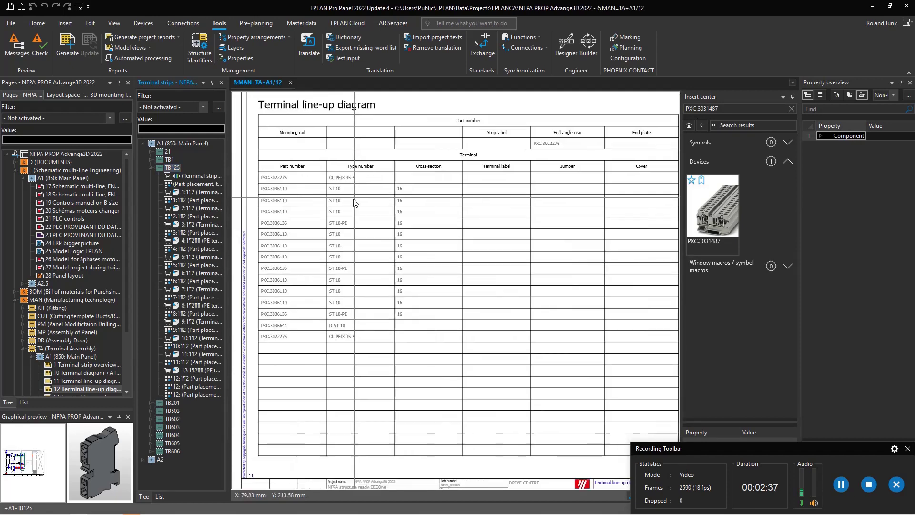
{"action": "mouse_move", "coordinate": [535, 290]}
{"action": "middle_mouse_down"}
{"action": "mouse_move", "coordinate": [410, 292]}
{"action": "mouse_move", "coordinate": [488, 286]}
{"action": "middle_mouse_up"}
{"action": "scroll", "coordinate": [477, 284], "scroll_direction": "down", "scroll_amount": 3}
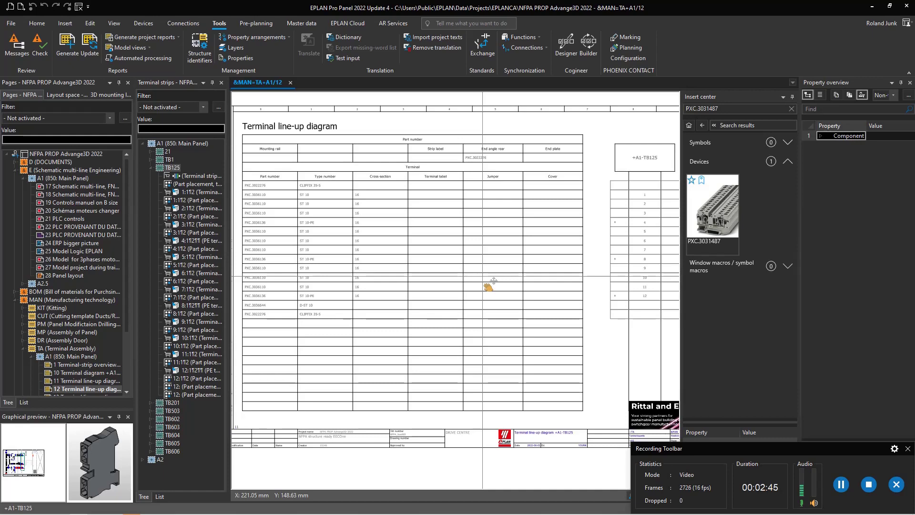
Switch the line-up diagram's report form to F12_001 and regenerate the report
{"action": "double_click", "coordinate": [357, 225]}
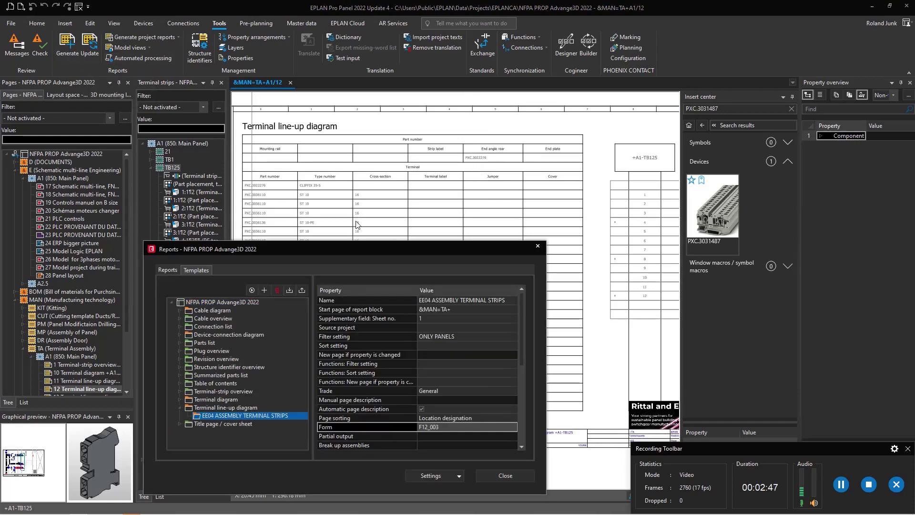
{"action": "left_click", "coordinate": [513, 427]}
{"action": "left_click", "coordinate": [481, 392]}
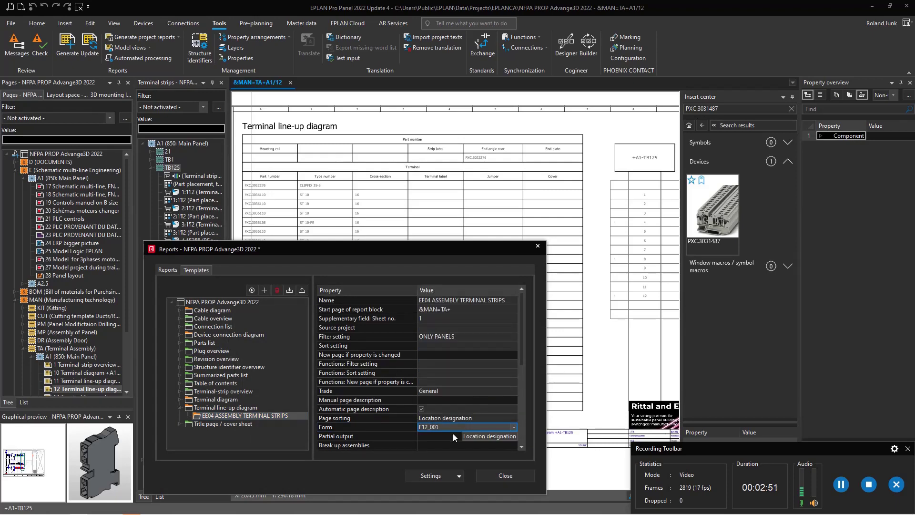
{"action": "left_click", "coordinate": [252, 290]}
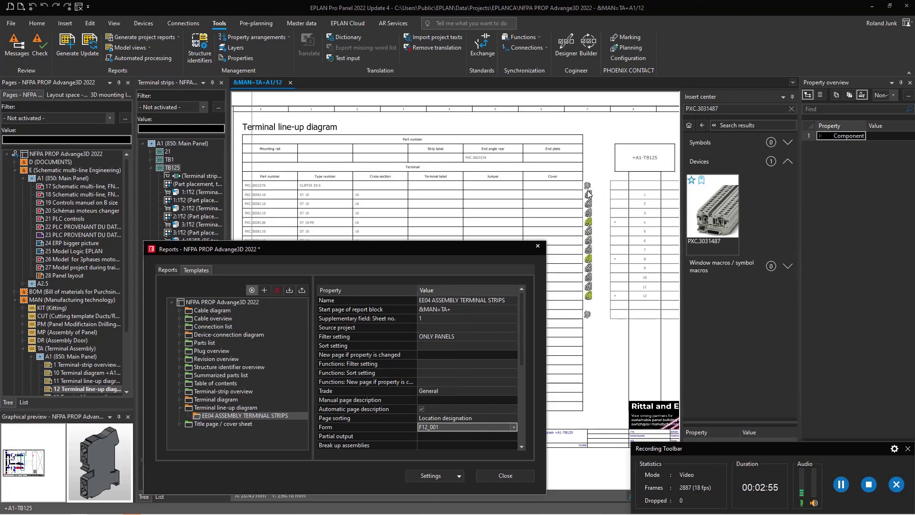
{"action": "left_click", "coordinate": [502, 476]}
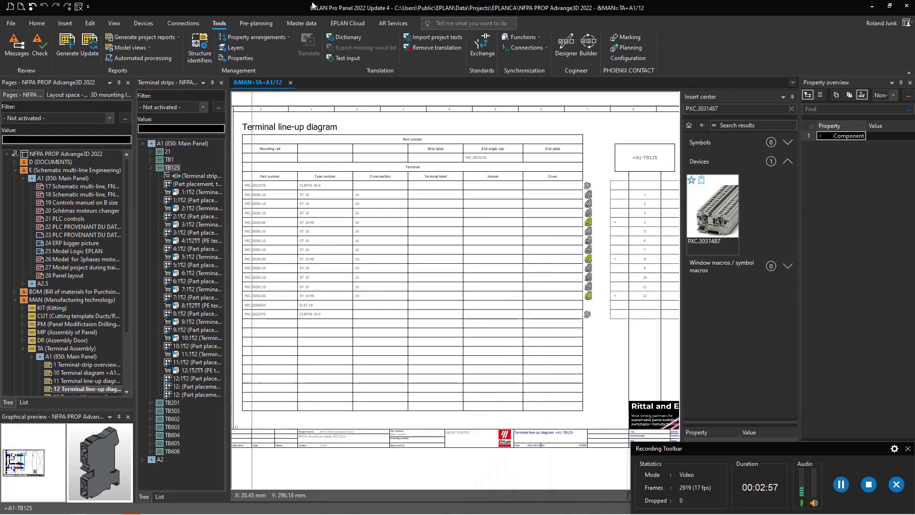
Inspect the top, second and yellow PE terminal graphics, then zoom out to the full page
{"action": "scroll", "coordinate": [654, 185], "scroll_direction": "up", "scroll_amount": 1}
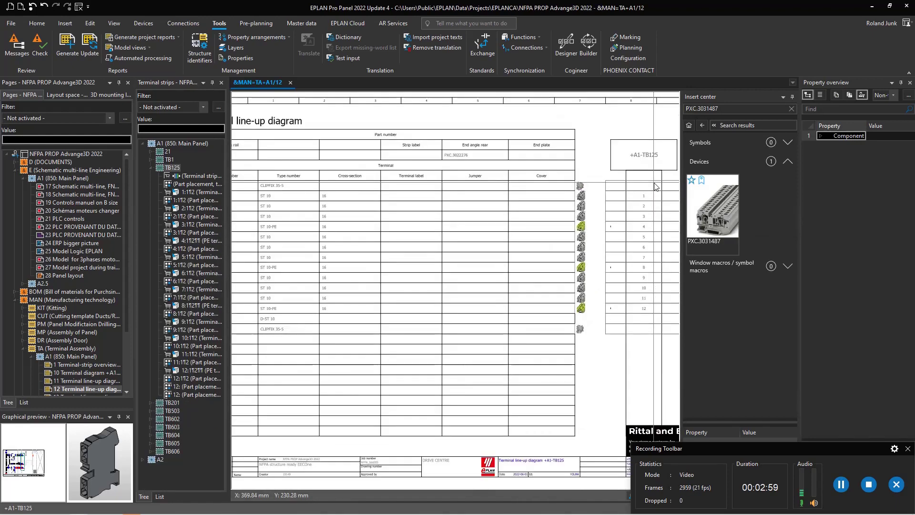
{"action": "scroll", "coordinate": [655, 185], "scroll_direction": "up", "scroll_amount": 4}
{"action": "scroll", "coordinate": [655, 186], "scroll_direction": "down", "scroll_amount": 1}
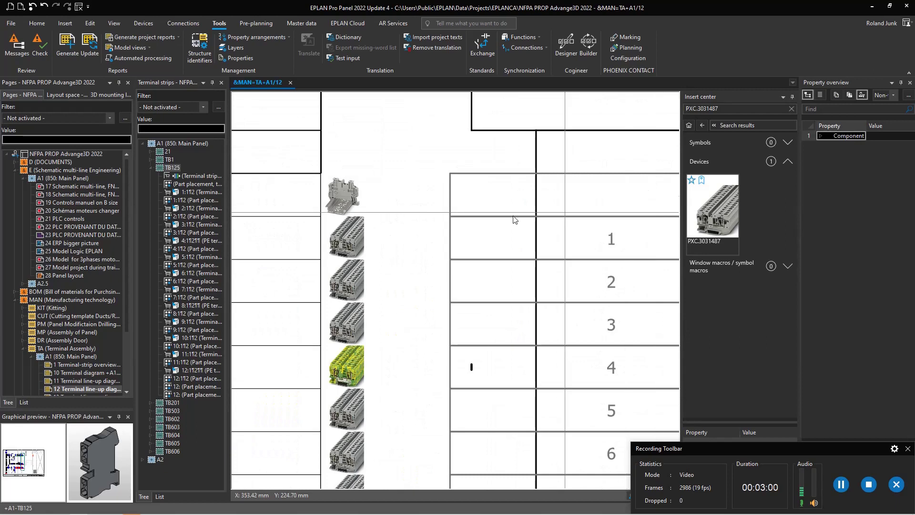
{"action": "left_click", "coordinate": [341, 194]}
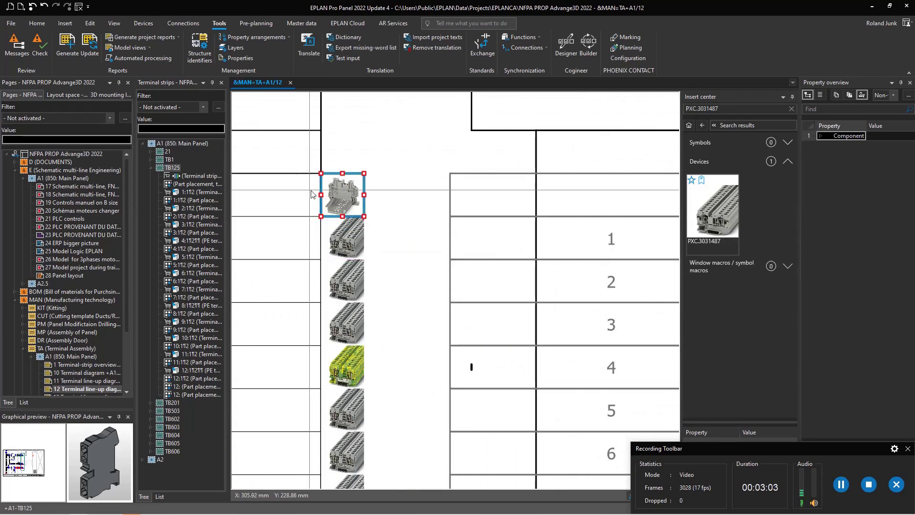
{"action": "left_click", "coordinate": [344, 234]}
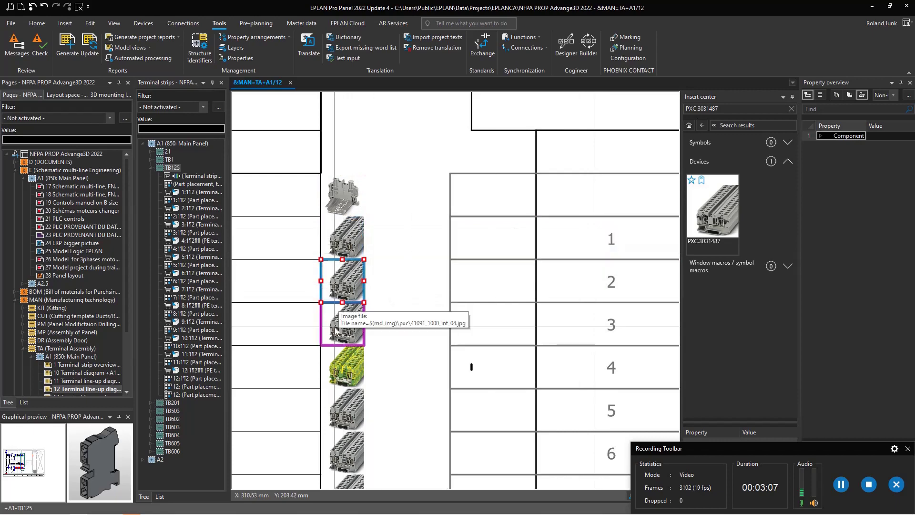
{"action": "left_click", "coordinate": [344, 366]}
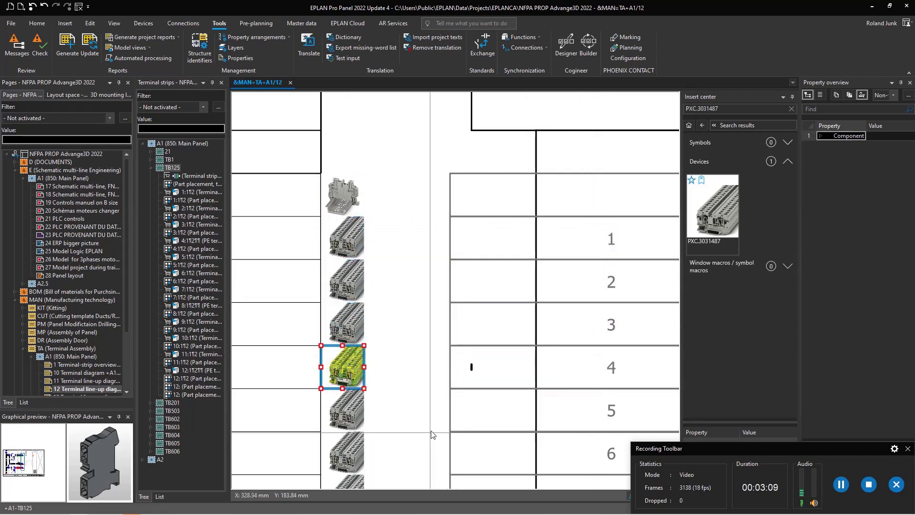
{"action": "scroll", "coordinate": [431, 293], "scroll_direction": "down", "scroll_amount": 4}
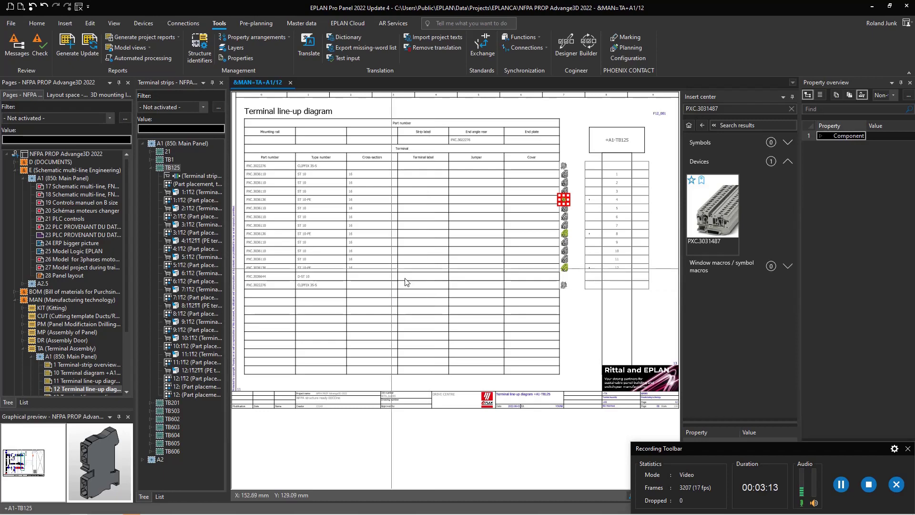
Set EE04 ASSEMBLY TERMINAL STRIPS to form EPLANCA F12_002 and regenerate the reports
{"action": "key", "text": "ctrl+shift+r"}
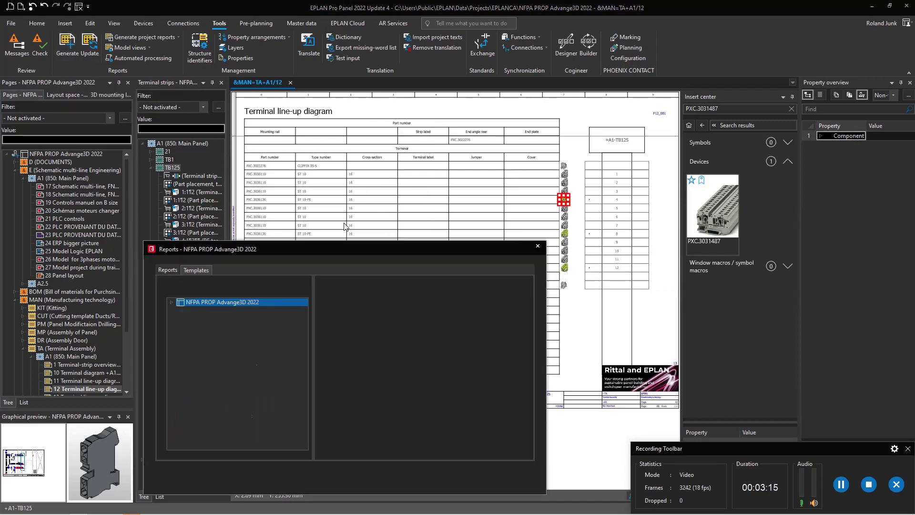
{"action": "left_click", "coordinate": [514, 428]}
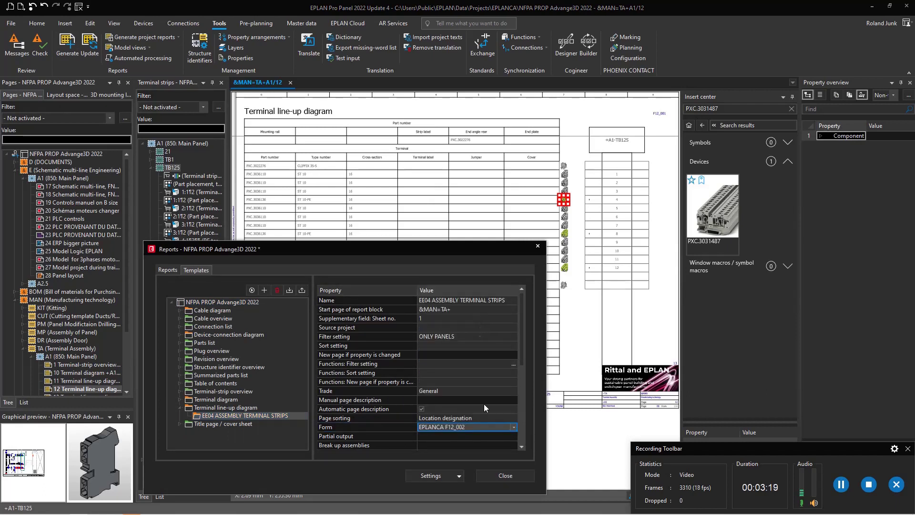
{"action": "left_click", "coordinate": [252, 290]}
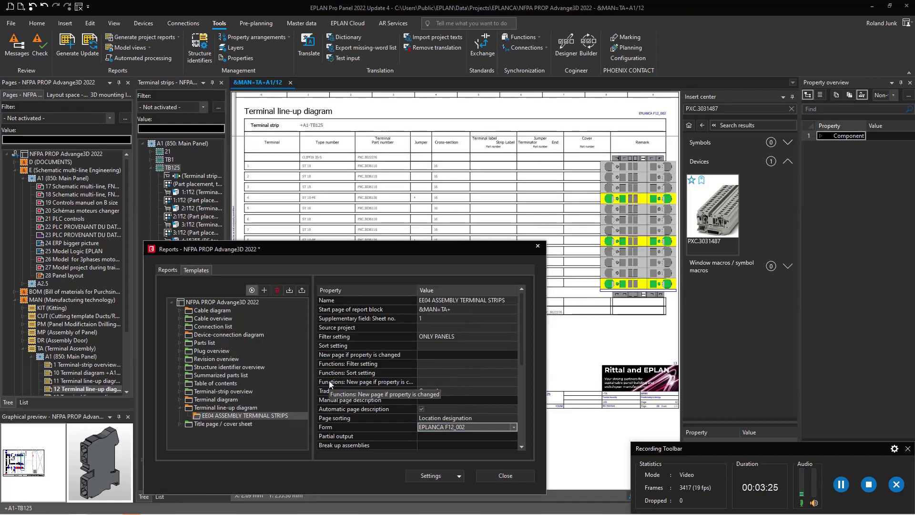
{"action": "left_click", "coordinate": [498, 476]}
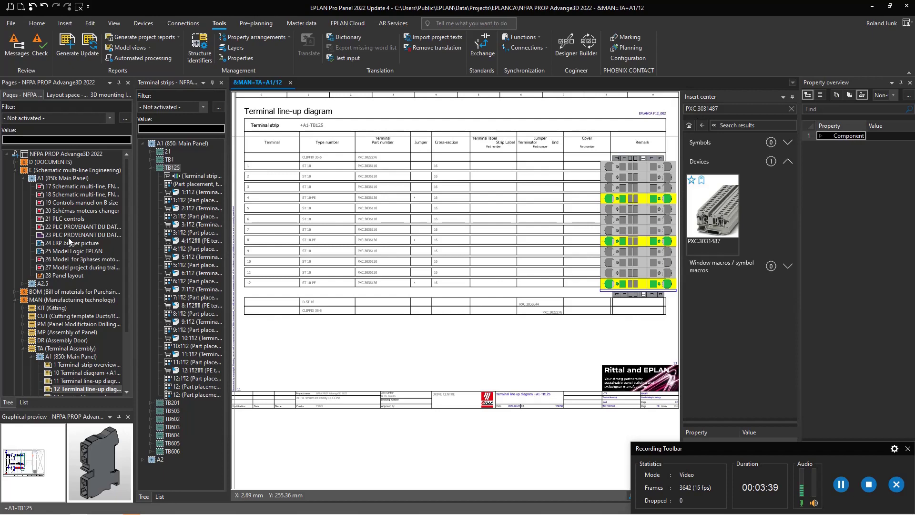
Open terminal line-up pages 13, 14 and 15, reaching the TB602 diagram
{"action": "scroll", "coordinate": [95, 352], "scroll_direction": "down", "scroll_amount": 2}
{"action": "left_click", "coordinate": [88, 348]}
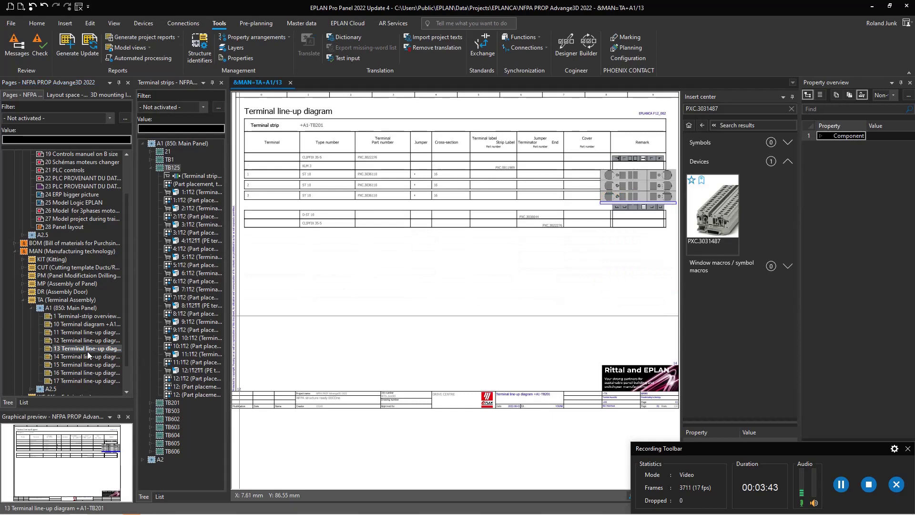
{"action": "left_click", "coordinate": [88, 357]}
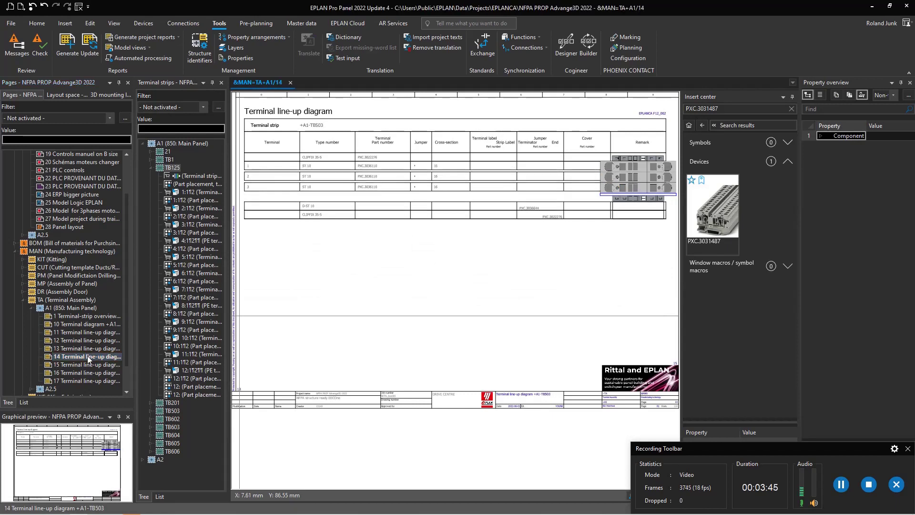
{"action": "left_click", "coordinate": [88, 365]}
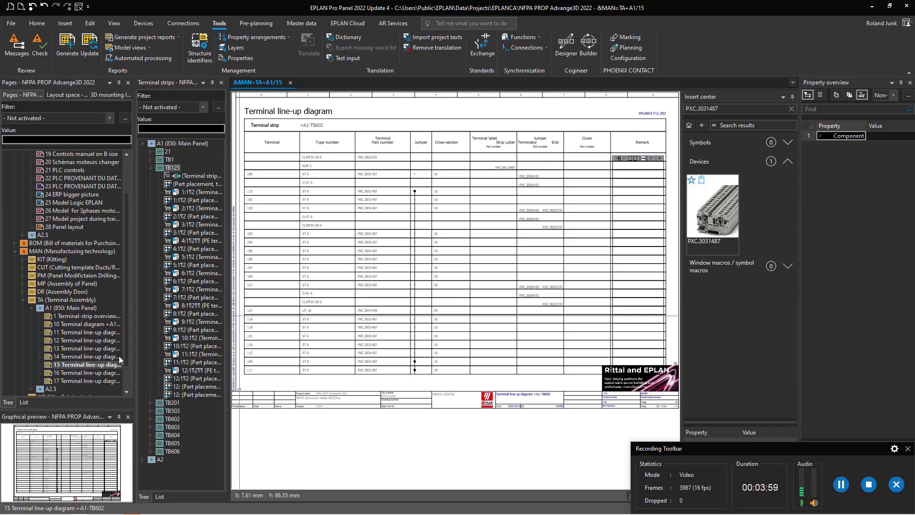
Copy the part number PXC.3031487 from the page 15 text properties
{"action": "scroll", "coordinate": [365, 191], "scroll_direction": "up", "scroll_amount": 4}
{"action": "double_click", "coordinate": [365, 189]}
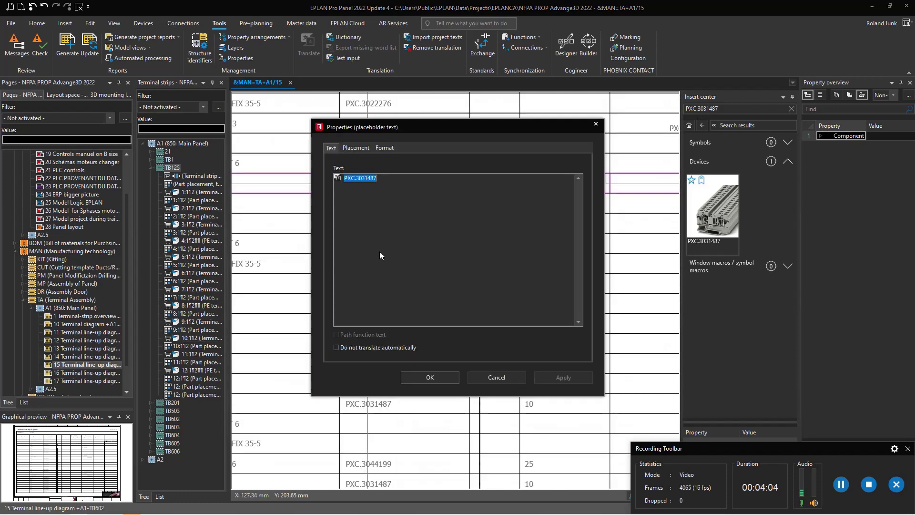
{"action": "right_click", "coordinate": [361, 178]}
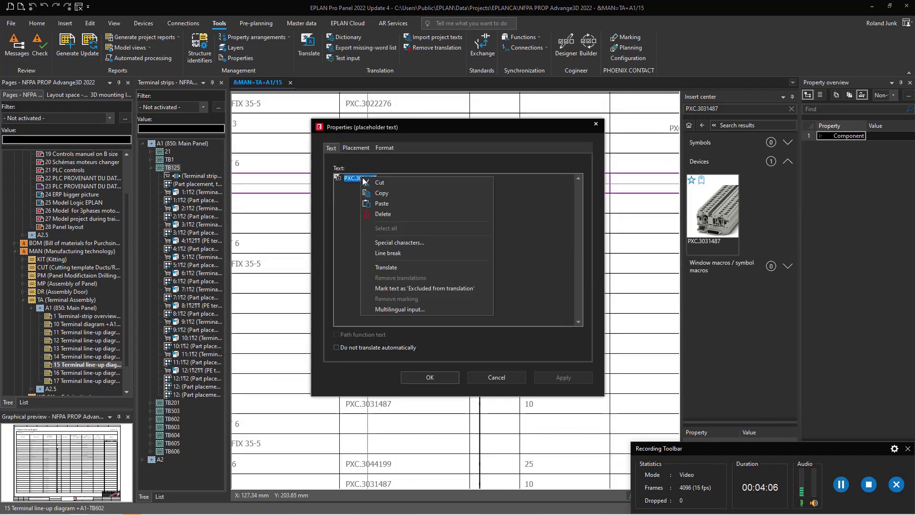
{"action": "left_click", "coordinate": [393, 194]}
{"action": "key", "text": "Escape"}
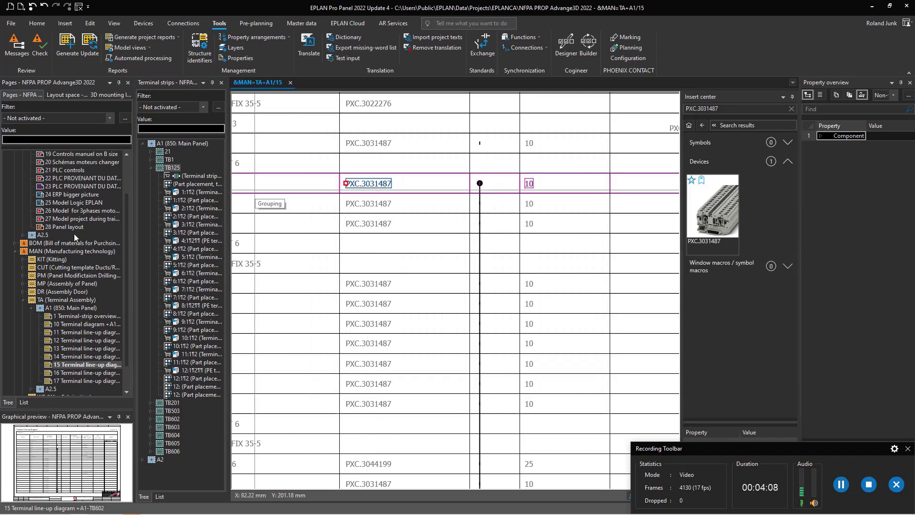
{"action": "left_click", "coordinate": [65, 227]}
Place a PXC.3031487 terminal from the Insert center onto the 28 Panel layout page
{"action": "double_click", "coordinate": [65, 227]}
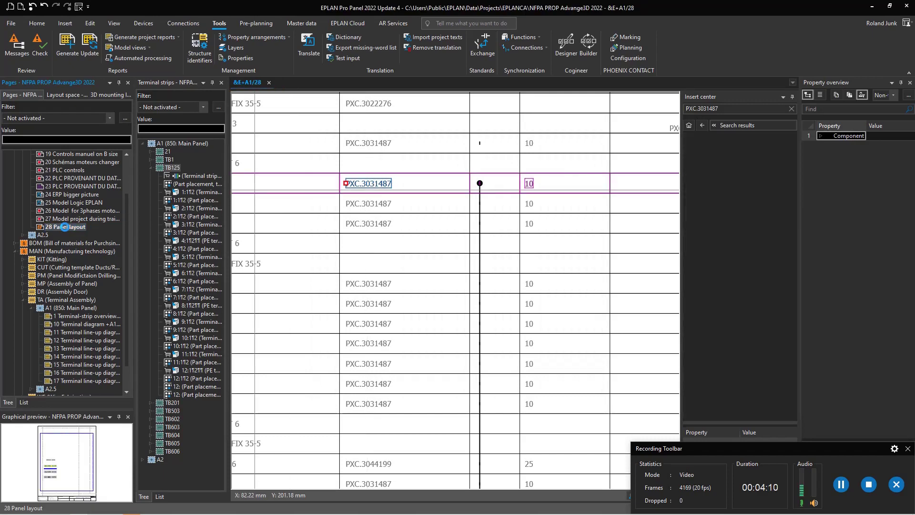
{"action": "left_click", "coordinate": [730, 217]}
{"action": "left_click_drag", "start_coordinate": [729, 216], "coordinate": [437, 208]}
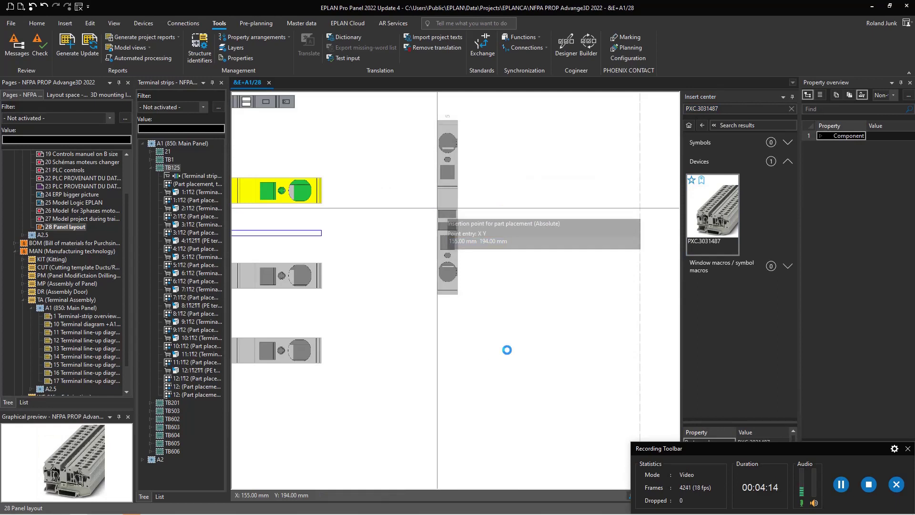
{"action": "scroll", "coordinate": [512, 349], "scroll_direction": "down", "scroll_amount": 2}
Rotate the placed PXC.3031487 terminal twice, first by 180 degrees, to stand it upright
{"action": "left_click_drag", "start_coordinate": [434, 186], "coordinate": [510, 354]}
{"action": "key", "text": "ctrl+r"}
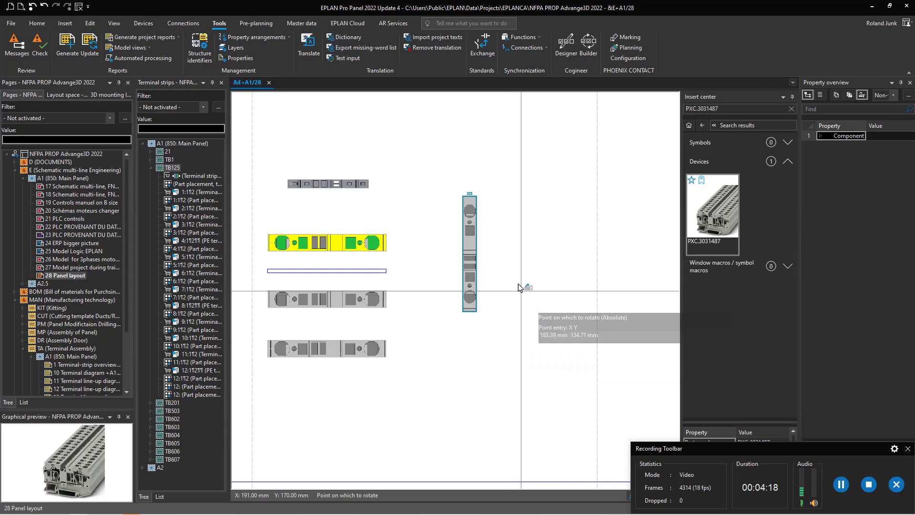
{"action": "left_click", "coordinate": [508, 259]}
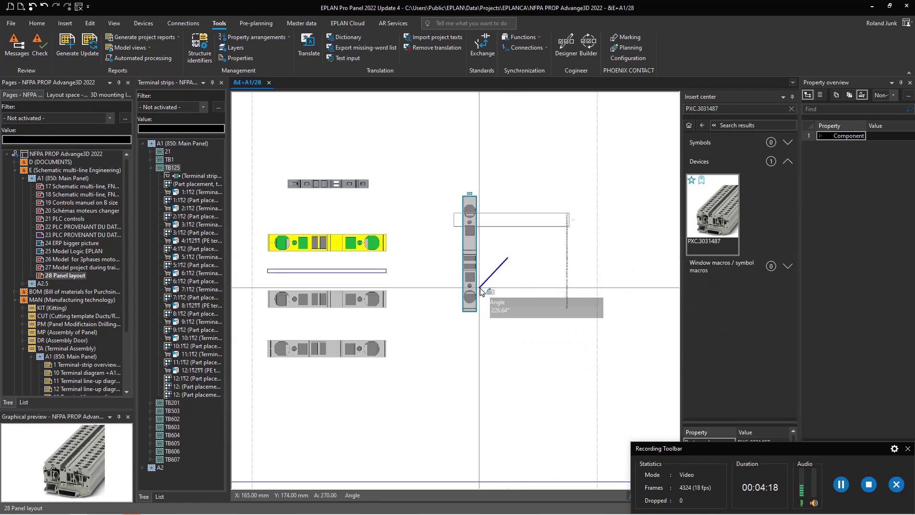
{"action": "left_click", "coordinate": [495, 259]}
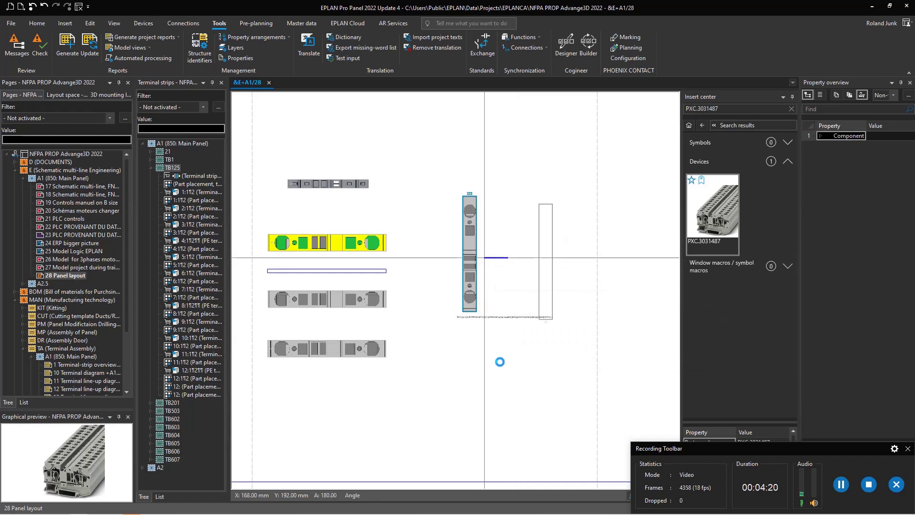
{"action": "left_click", "coordinate": [92, 25]}
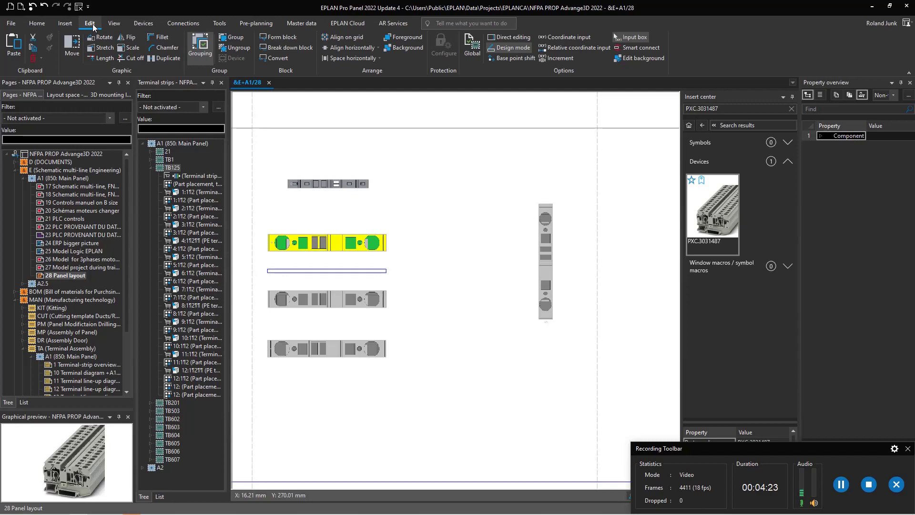
{"action": "left_click_drag", "start_coordinate": [501, 170], "coordinate": [585, 351]}
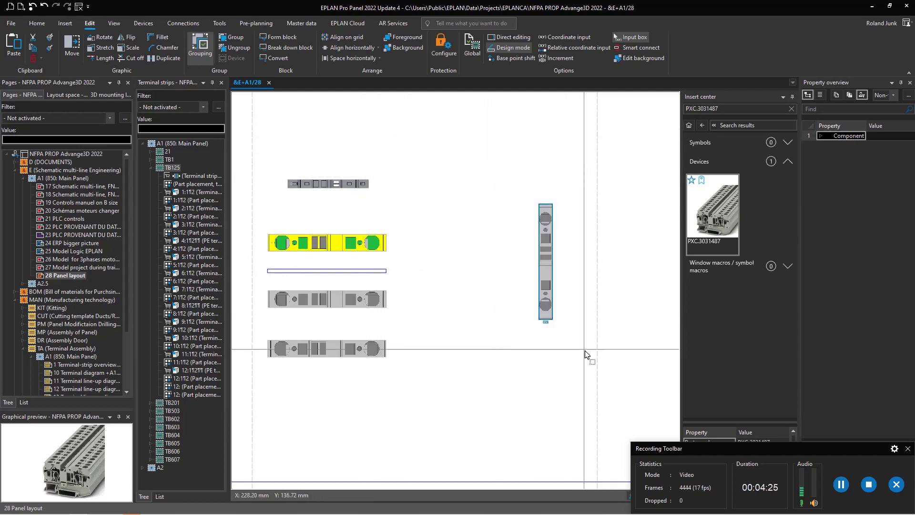
{"action": "key", "text": "ctrl+r"}
{"action": "left_click", "coordinate": [499, 282]}
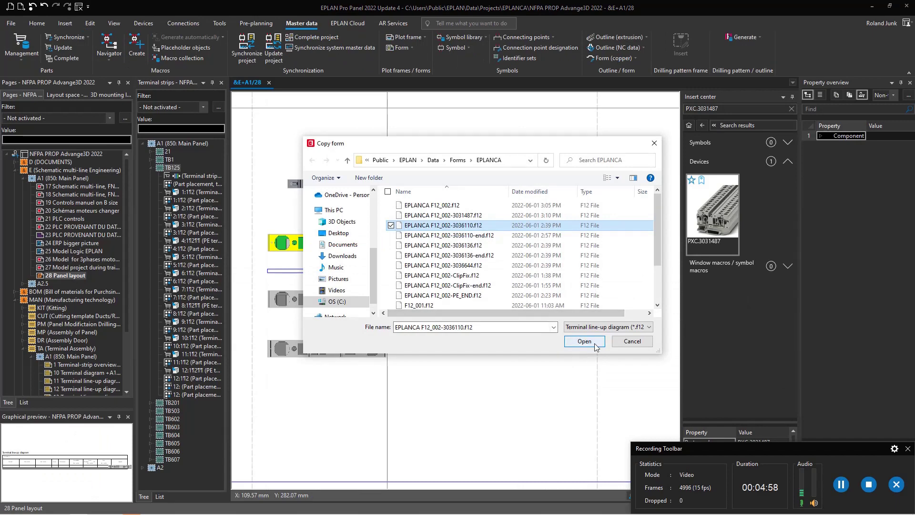
Save the new form as EPLANCA F12_002-3031487.f12, overwriting the existing file
{"action": "left_click", "coordinate": [584, 340]}
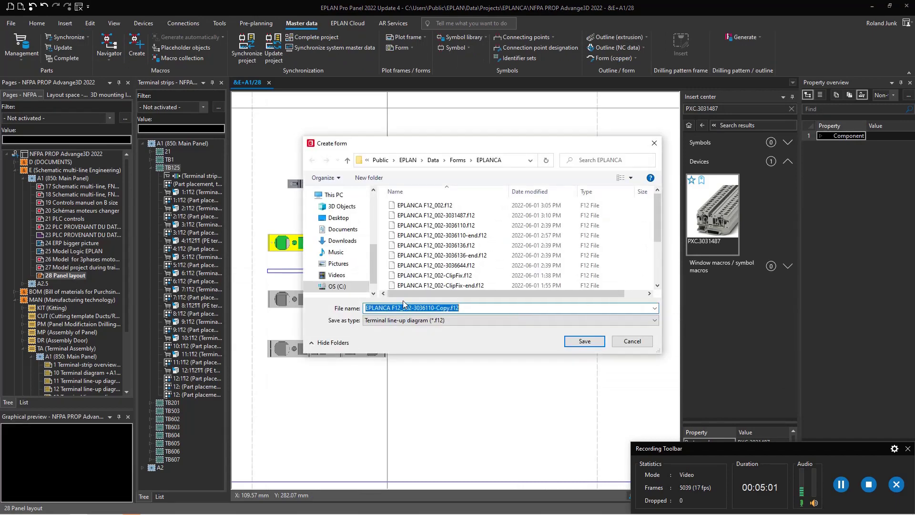
{"action": "left_click", "coordinate": [436, 215]}
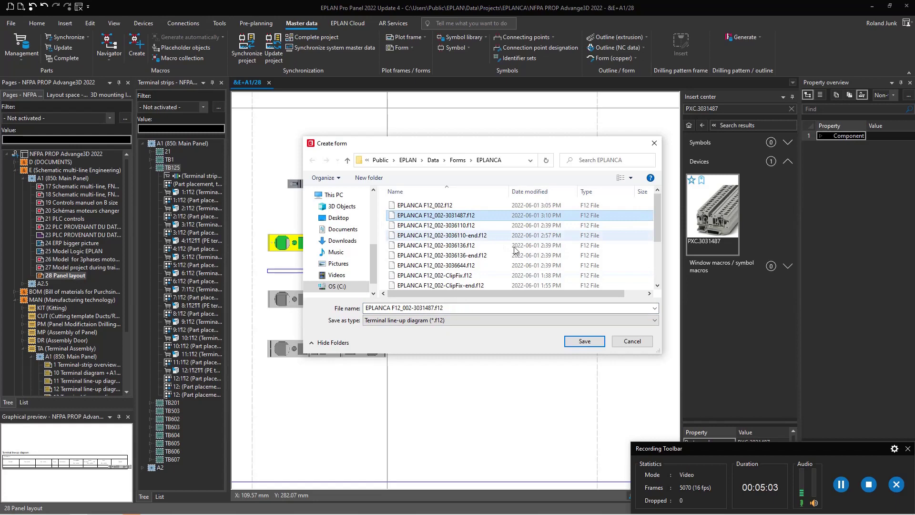
{"action": "left_click", "coordinate": [583, 341]}
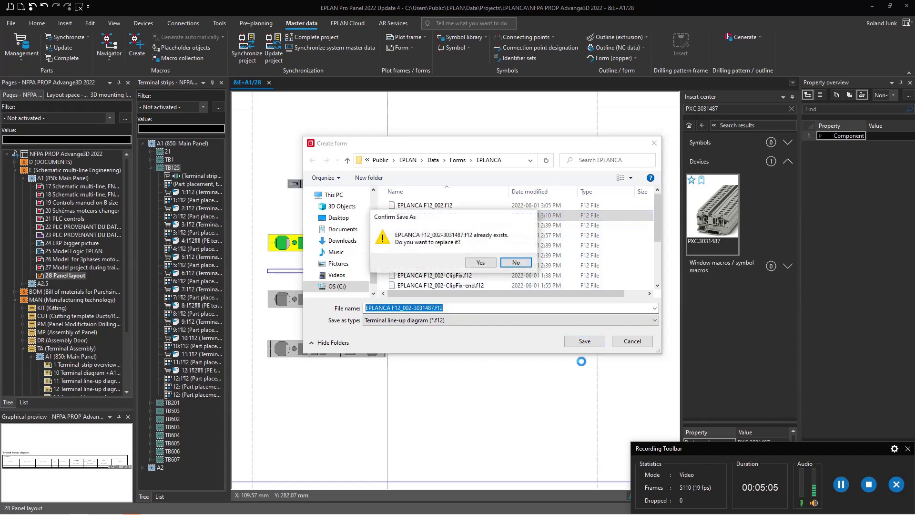
{"action": "left_click", "coordinate": [481, 263]}
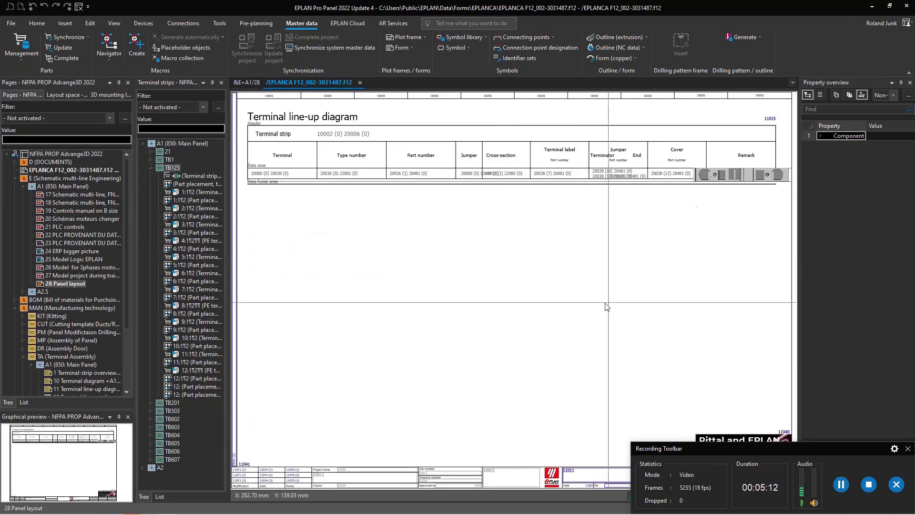
Cut and re-paste the terminal image g3031487.png into the data row's Remark column
{"action": "scroll", "coordinate": [663, 267], "scroll_direction": "down", "scroll_amount": 1}
{"action": "scroll", "coordinate": [663, 198], "scroll_direction": "up", "scroll_amount": 4}
{"action": "left_click", "coordinate": [662, 198]}
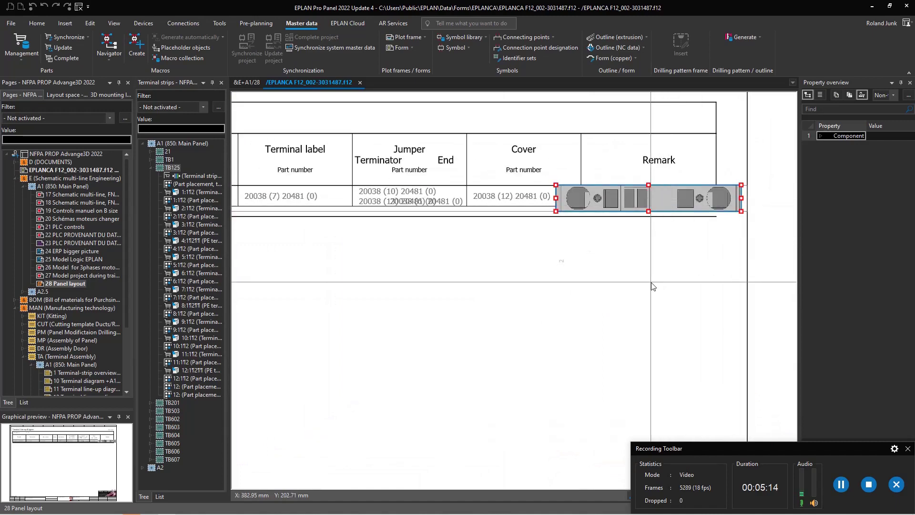
{"action": "left_click", "coordinate": [89, 23]}
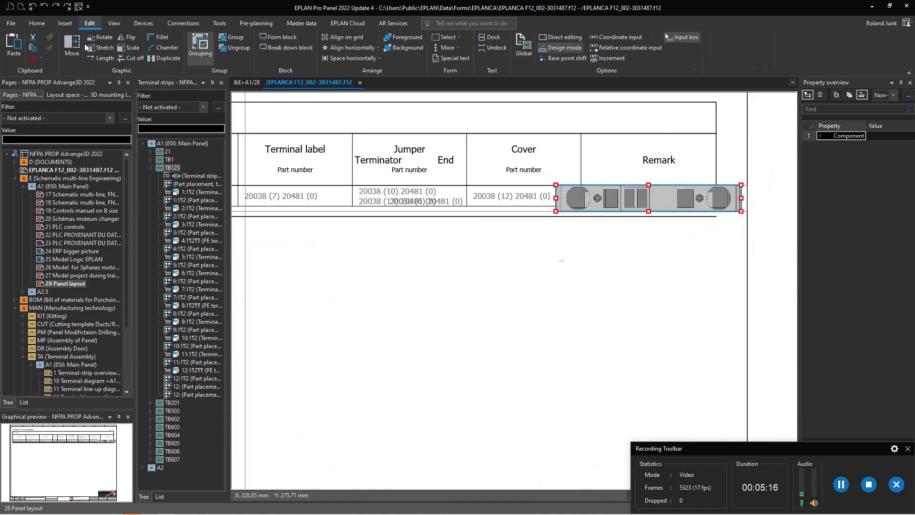
{"action": "left_click", "coordinate": [33, 58]}
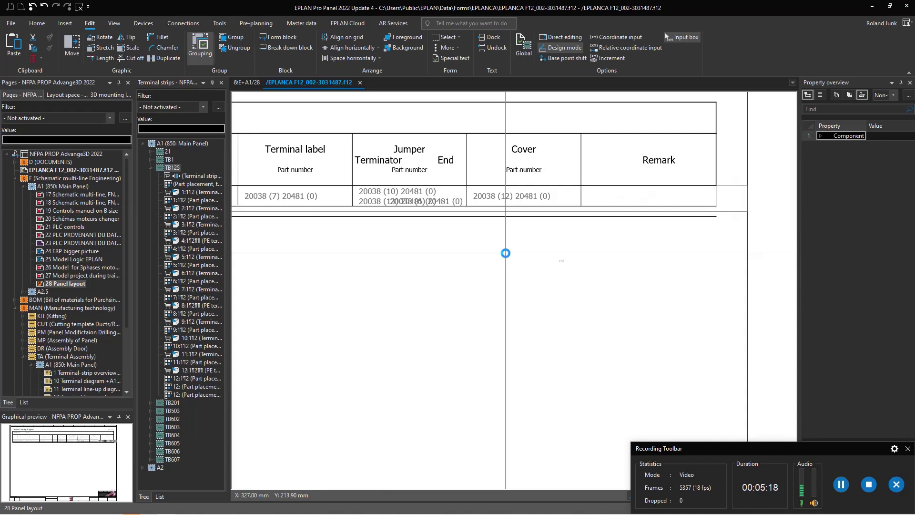
{"action": "key", "text": "ctrl+v"}
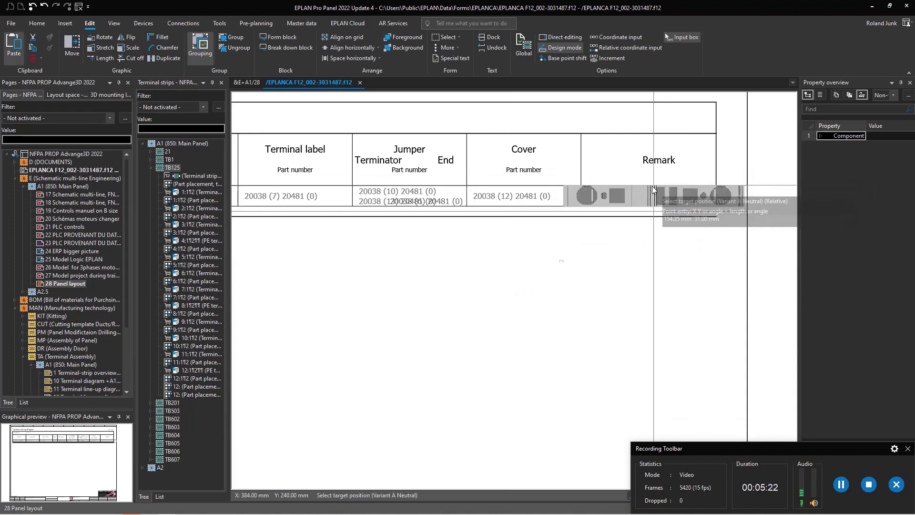
{"action": "left_click", "coordinate": [652, 186]}
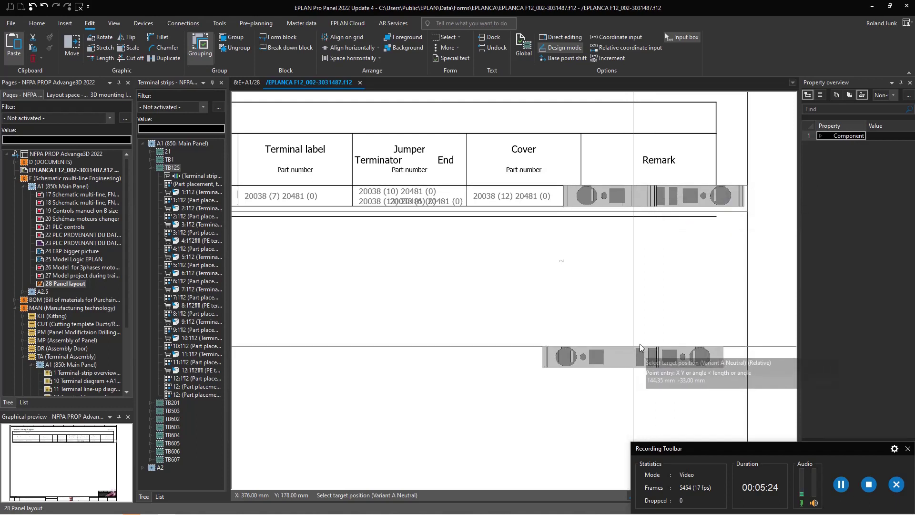
{"action": "key", "text": "Escape"}
{"action": "scroll", "coordinate": [680, 227], "scroll_direction": "up", "scroll_amount": 3}
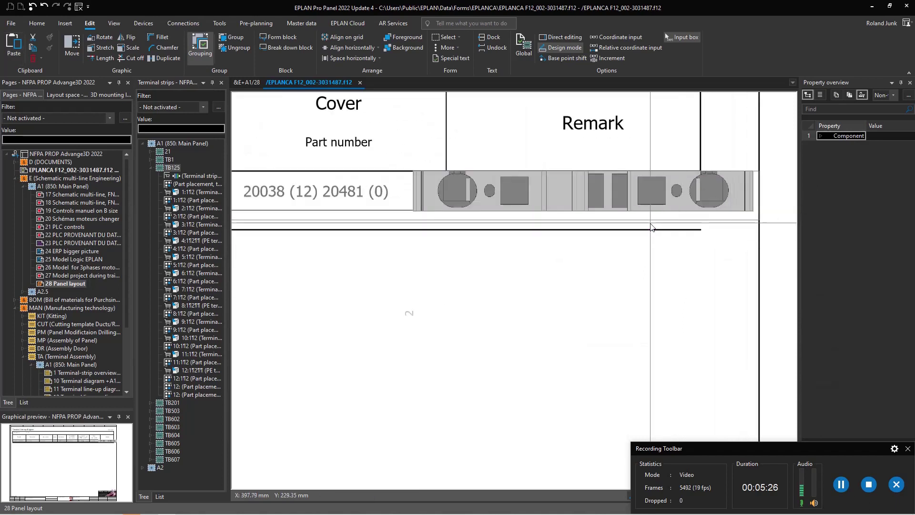
{"action": "left_click", "coordinate": [670, 214]}
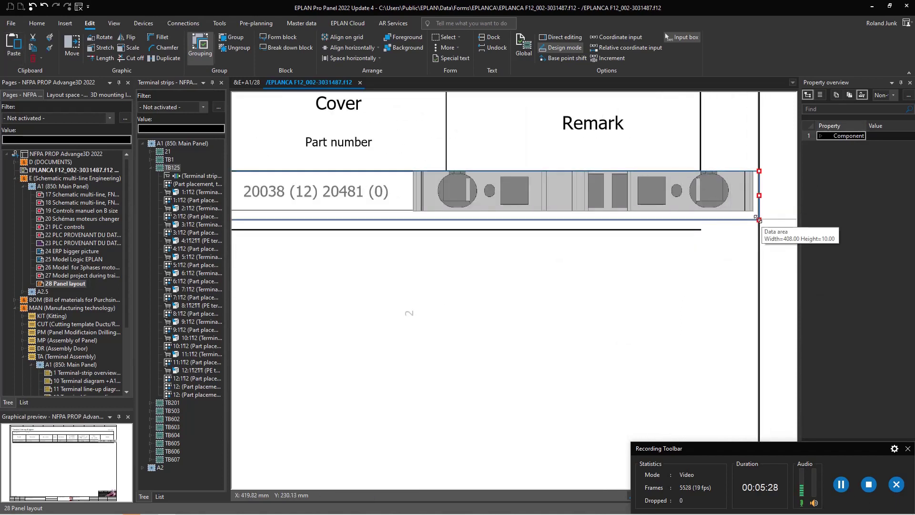
{"action": "left_click", "coordinate": [686, 278]}
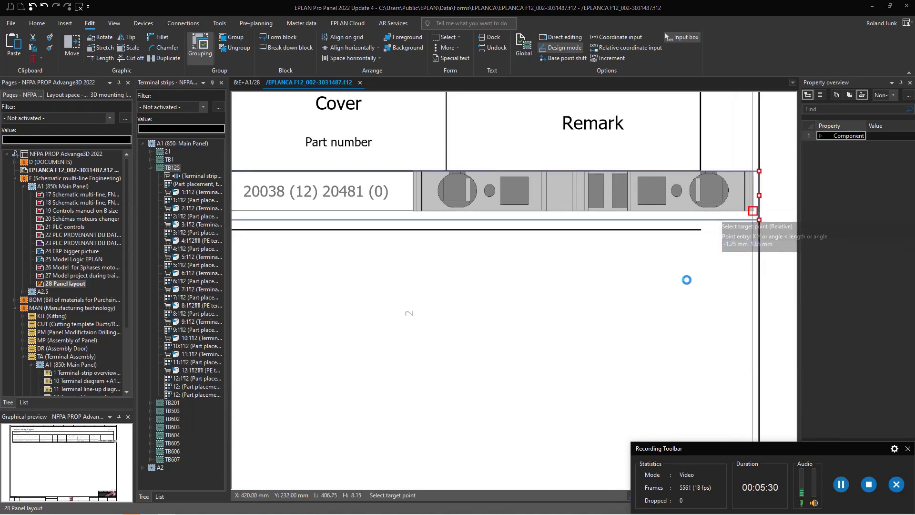
Select the data area and highlight all its associated objects
{"action": "scroll", "coordinate": [753, 306], "scroll_direction": "down", "scroll_amount": 6}
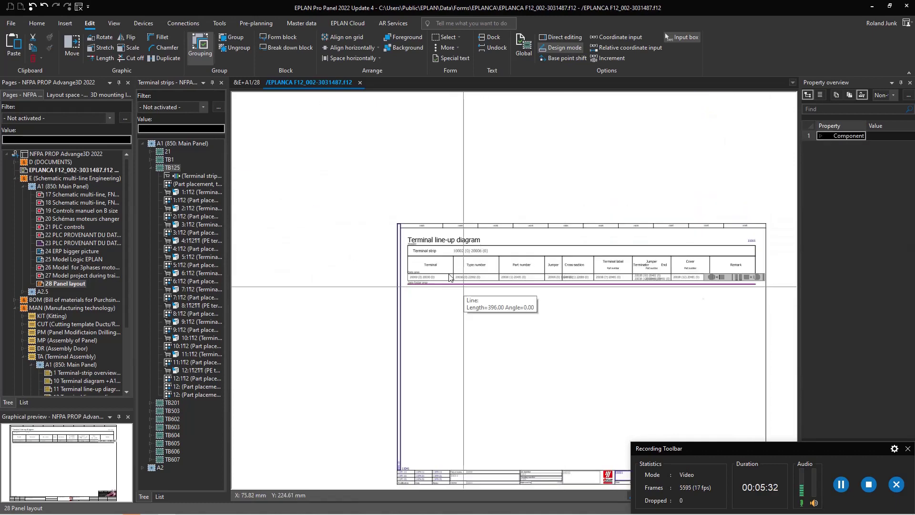
{"action": "scroll", "coordinate": [452, 268], "scroll_direction": "up", "scroll_amount": 2}
{"action": "scroll", "coordinate": [452, 268], "scroll_direction": "up", "scroll_amount": 2}
{"action": "left_click", "coordinate": [353, 297]}
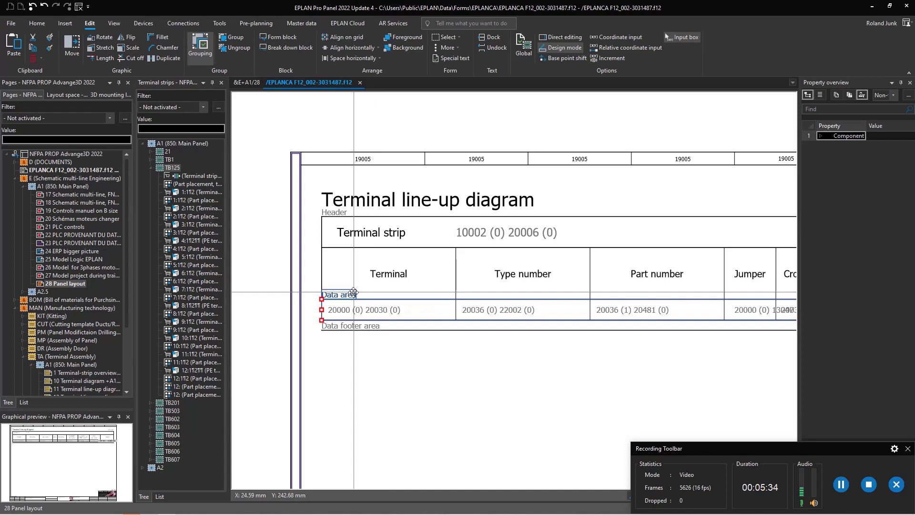
{"action": "right_click", "coordinate": [350, 295]}
{"action": "left_click", "coordinate": [376, 420]}
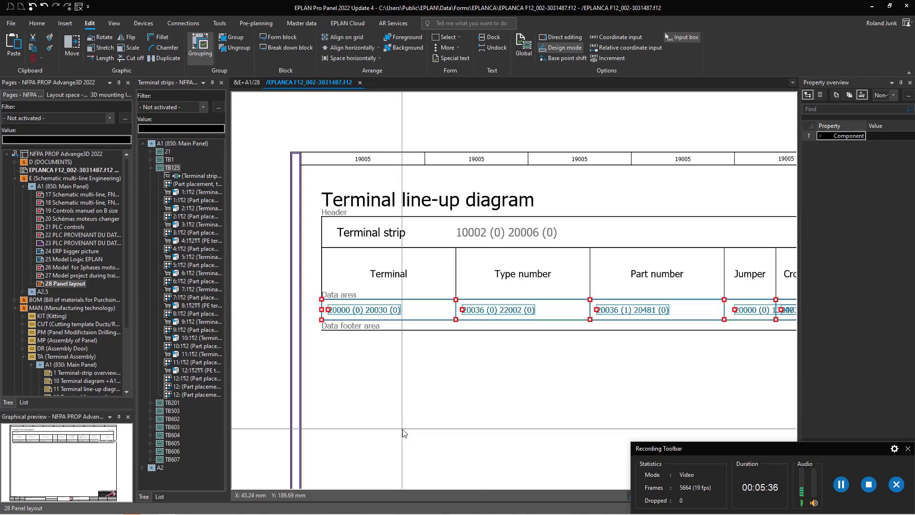
{"action": "scroll", "coordinate": [361, 381], "scroll_direction": "down", "scroll_amount": 1}
{"action": "scroll", "coordinate": [453, 390], "scroll_direction": "down", "scroll_amount": 1}
{"action": "scroll", "coordinate": [643, 398], "scroll_direction": "up", "scroll_amount": 2}
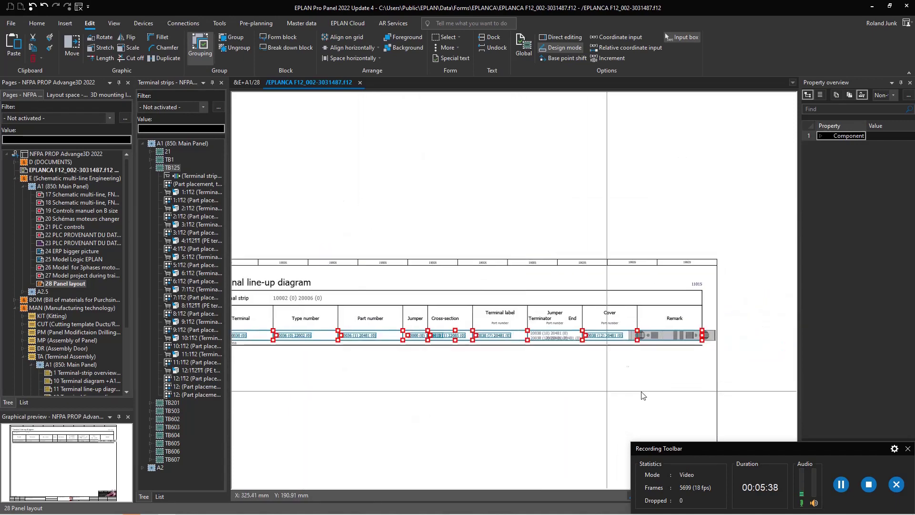
{"action": "scroll", "coordinate": [696, 376], "scroll_direction": "up", "scroll_amount": 2}
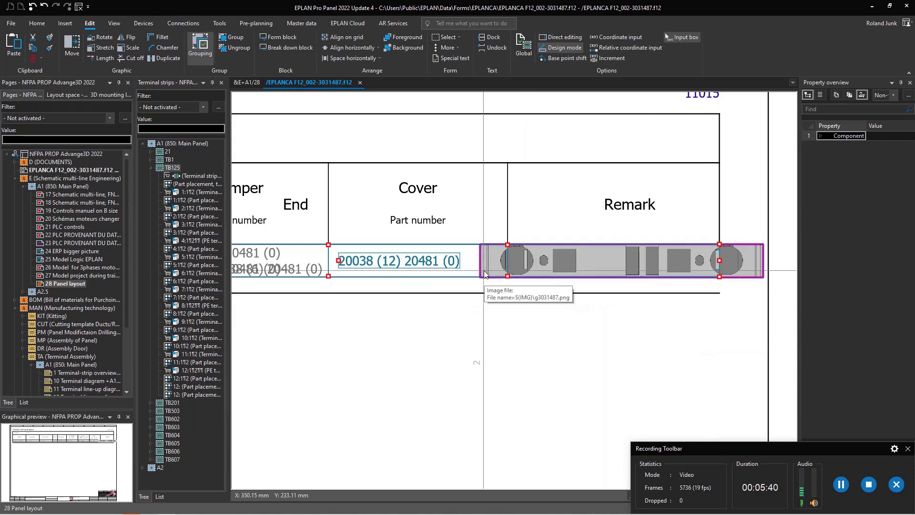
{"action": "scroll", "coordinate": [559, 368], "scroll_direction": "down", "scroll_amount": 4}
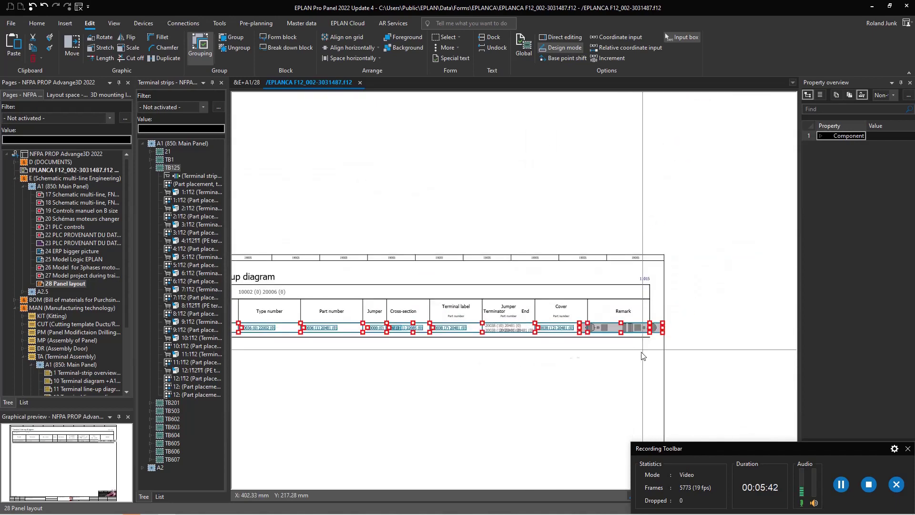
{"action": "scroll", "coordinate": [364, 356], "scroll_direction": "up", "scroll_amount": 3}
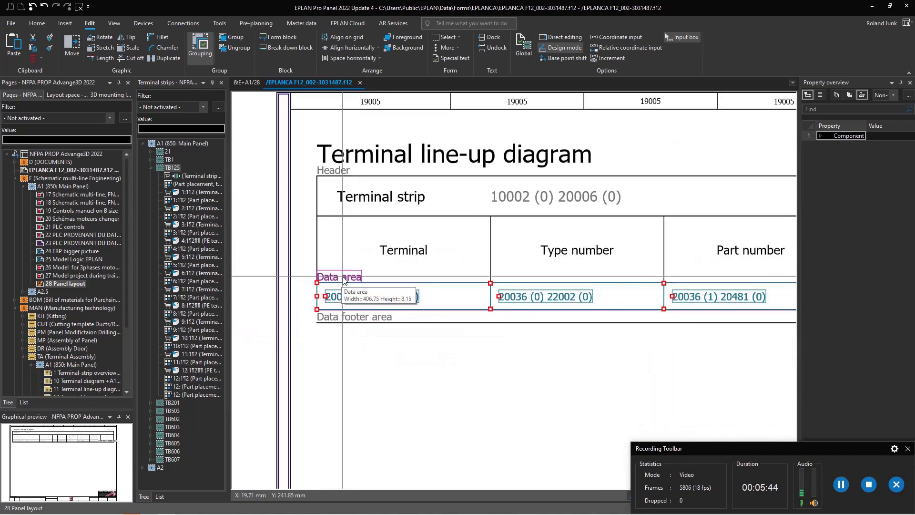
{"action": "right_click", "coordinate": [345, 279]}
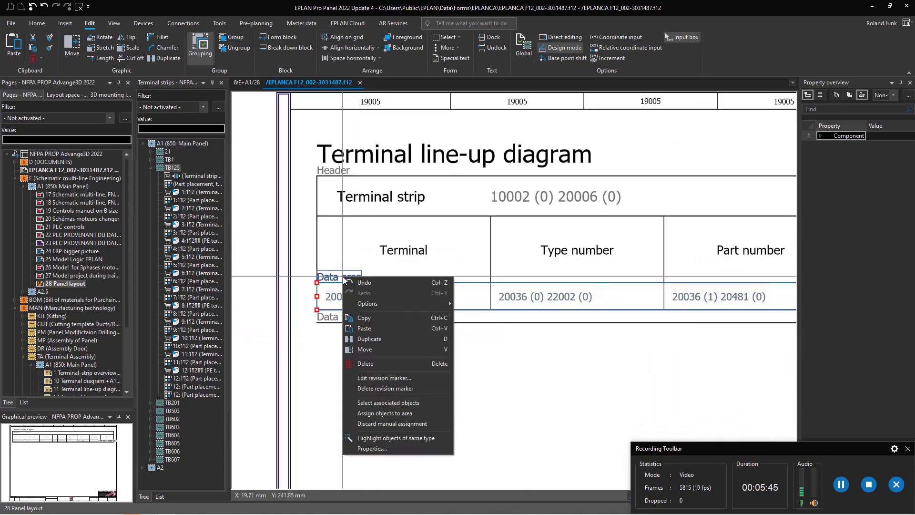
Assign the row's text fields to the data area, then open form EPLANCA F12_002.f12
{"action": "left_click", "coordinate": [385, 413]}
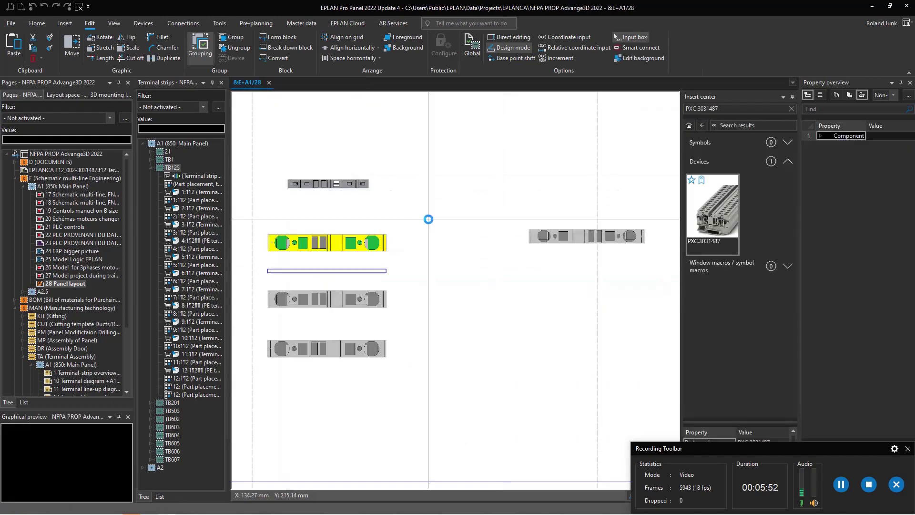
{"action": "left_click", "coordinate": [298, 24]}
{"action": "left_click", "coordinate": [402, 48]}
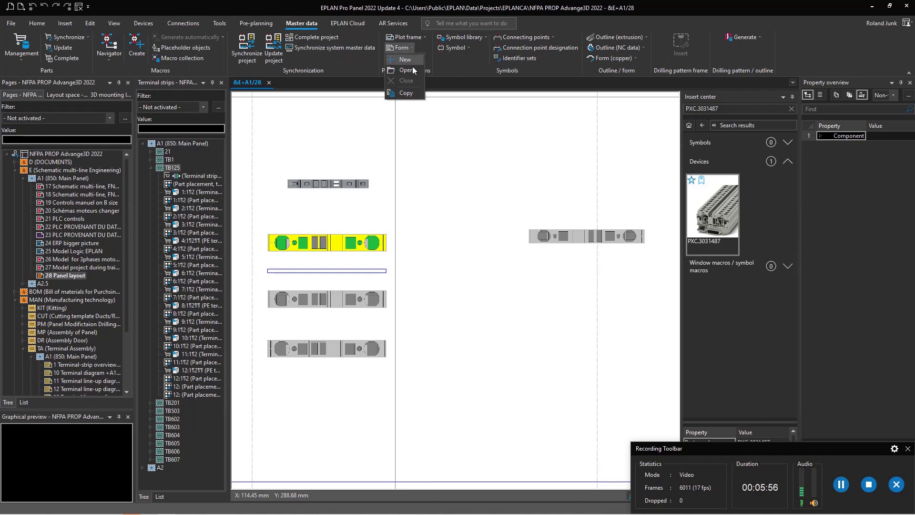
{"action": "left_click", "coordinate": [403, 74]}
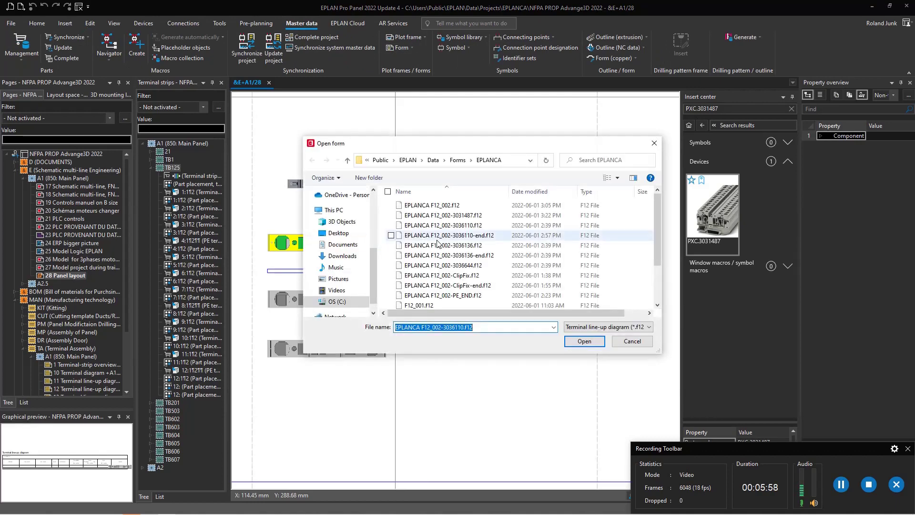
{"action": "left_click", "coordinate": [437, 206]}
{"action": "double_click", "coordinate": [437, 206]}
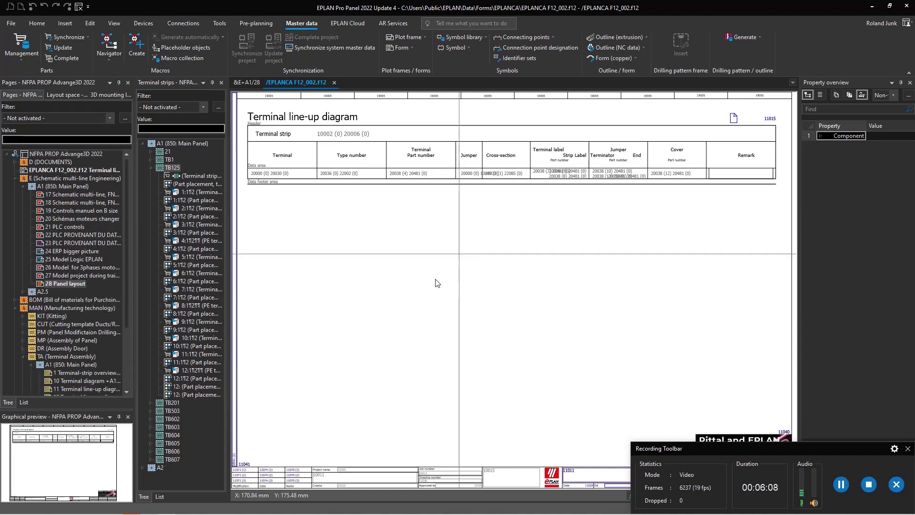
{"action": "double_click", "coordinate": [737, 120]}
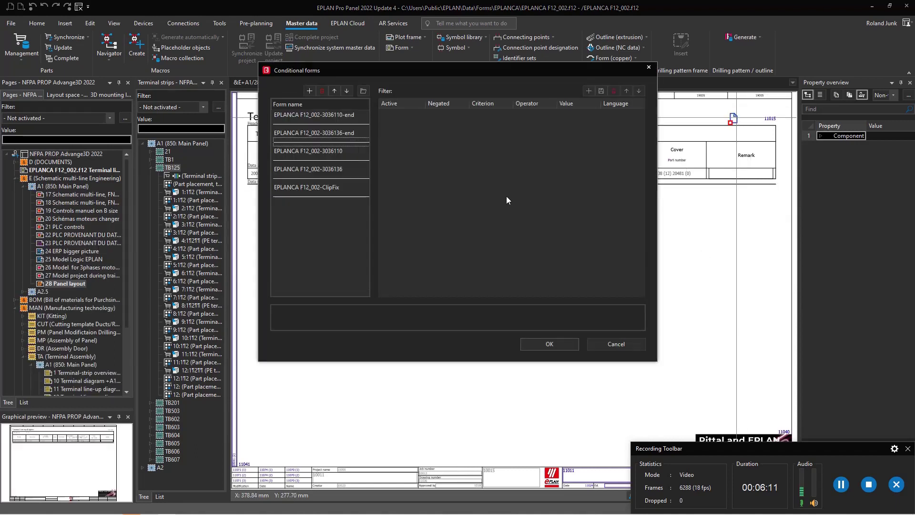
{"action": "left_click", "coordinate": [309, 91]}
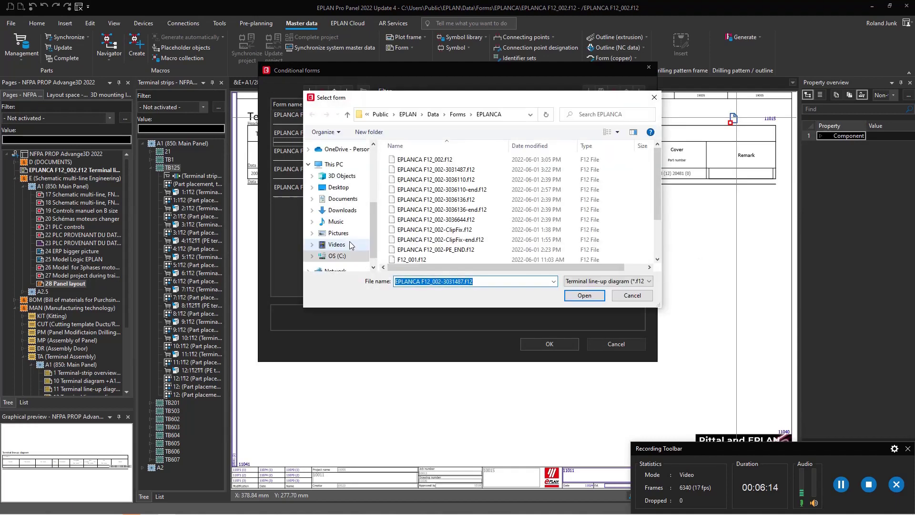
{"action": "double_click", "coordinate": [474, 169]}
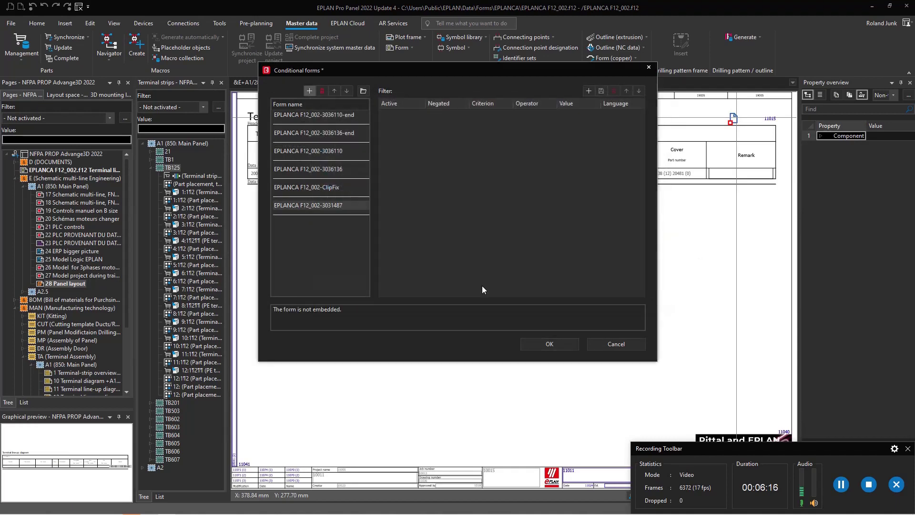
{"action": "left_click", "coordinate": [330, 206]}
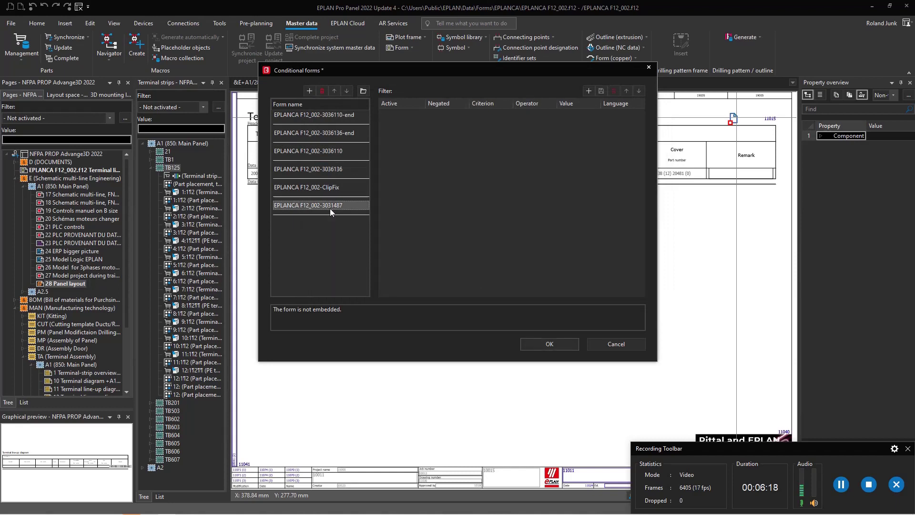
Filter the new form on Part number [1] = PXC.3031487
{"action": "left_click", "coordinate": [584, 89]}
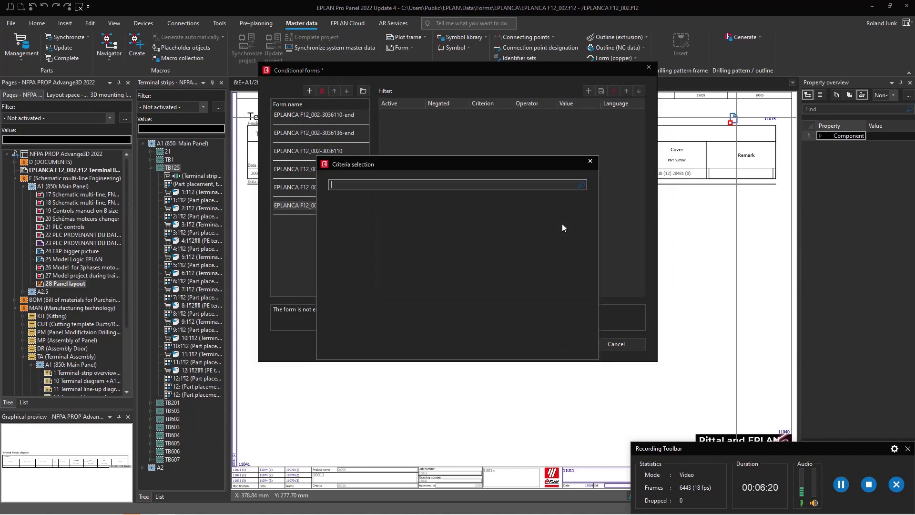
{"action": "double_click", "coordinate": [352, 200]}
{"action": "left_click", "coordinate": [352, 200]}
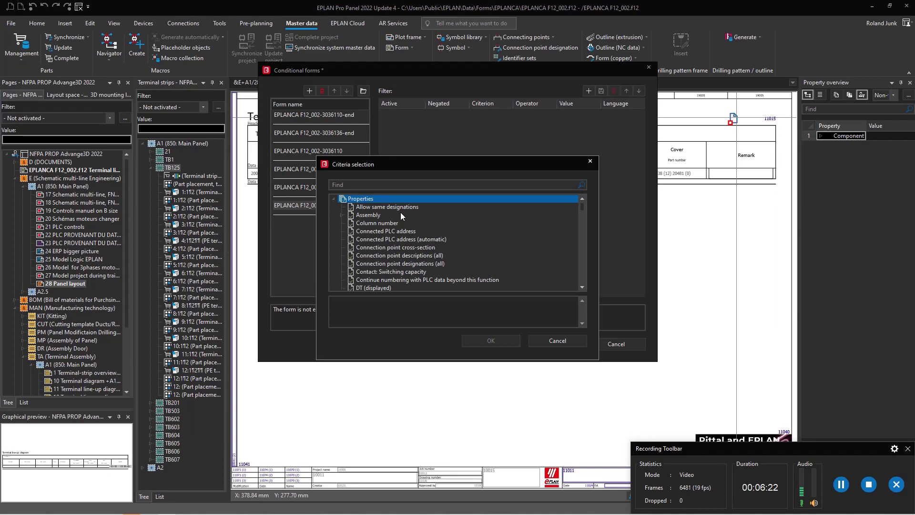
{"action": "scroll", "coordinate": [409, 257], "scroll_direction": "down", "scroll_amount": 15}
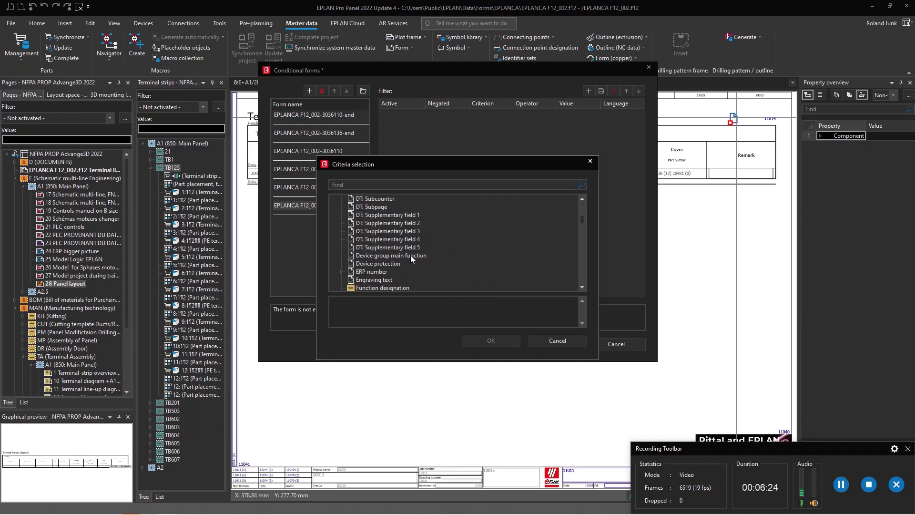
{"action": "left_click", "coordinate": [367, 185]}
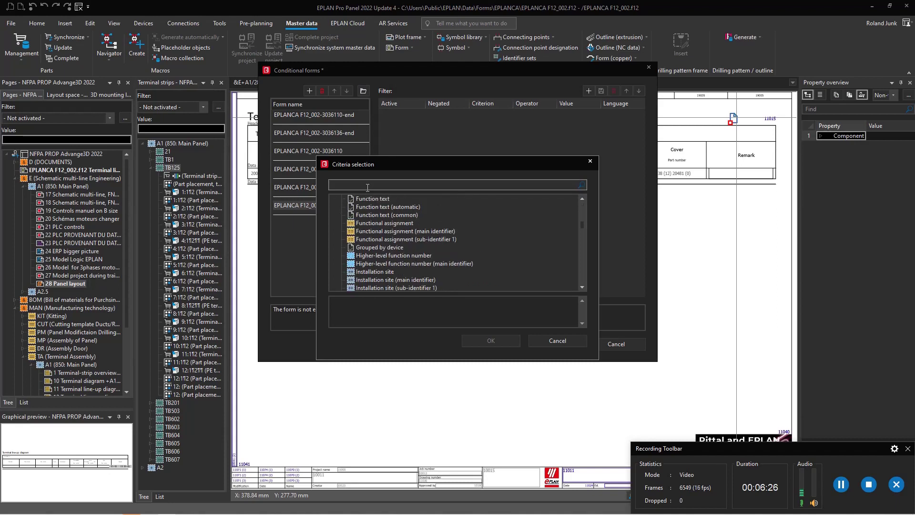
{"action": "type", "text": "part numbe"}
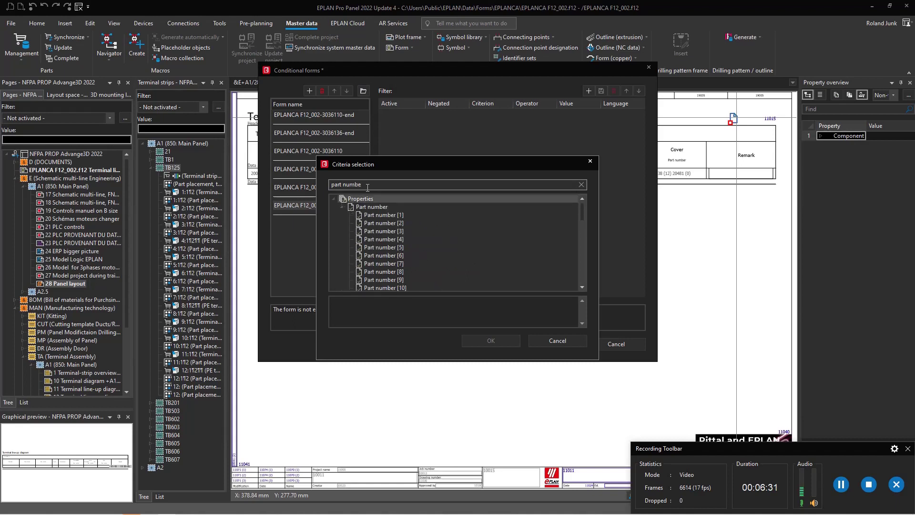
{"action": "left_click", "coordinate": [395, 215]}
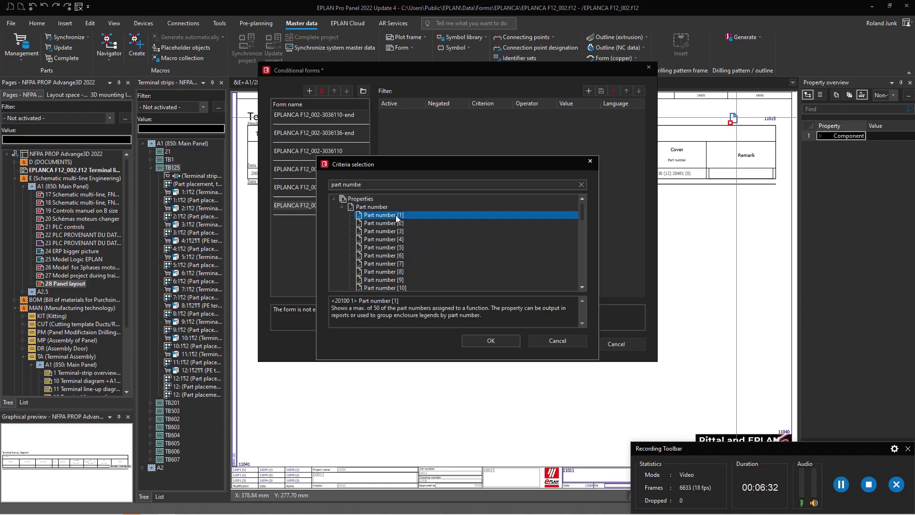
{"action": "left_click", "coordinate": [491, 337]}
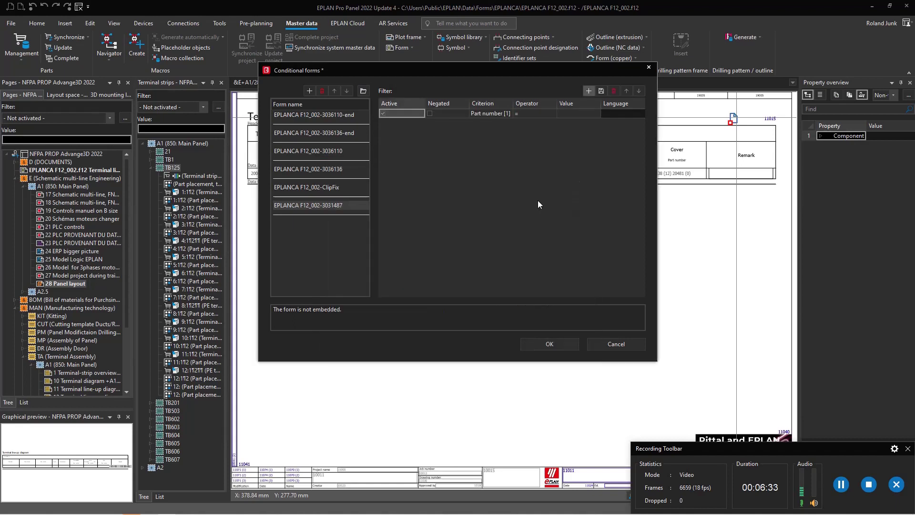
{"action": "left_click", "coordinate": [577, 114]}
{"action": "type", "text": "PXC.3031487"}
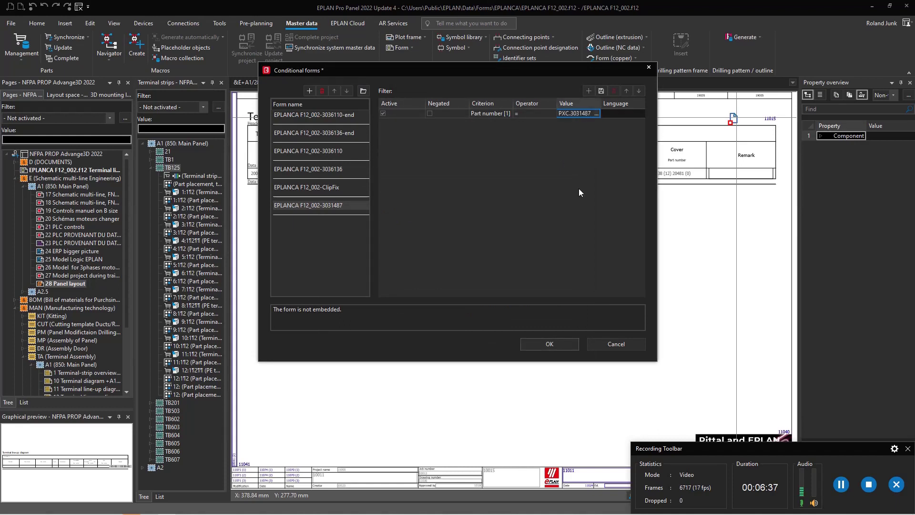
{"action": "left_click", "coordinate": [579, 187]}
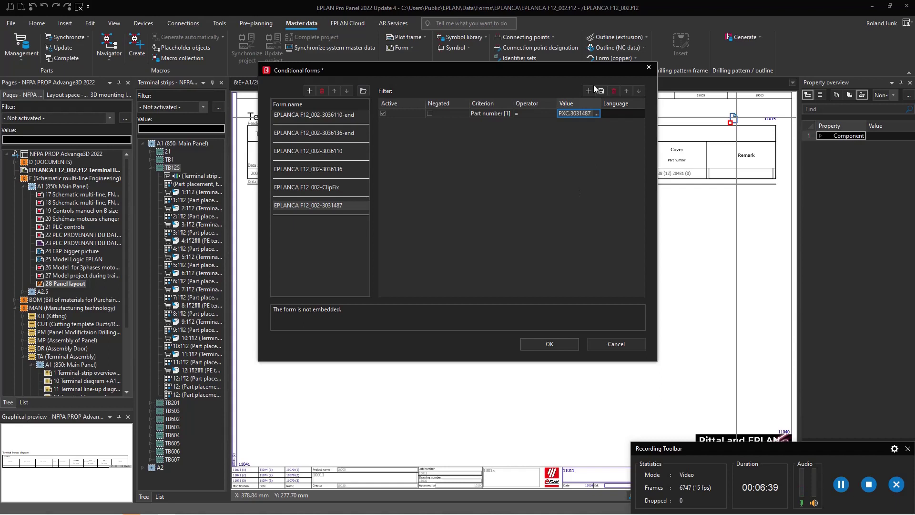
Add a second filter criterion, Part number [2]
{"action": "left_click", "coordinate": [588, 91]}
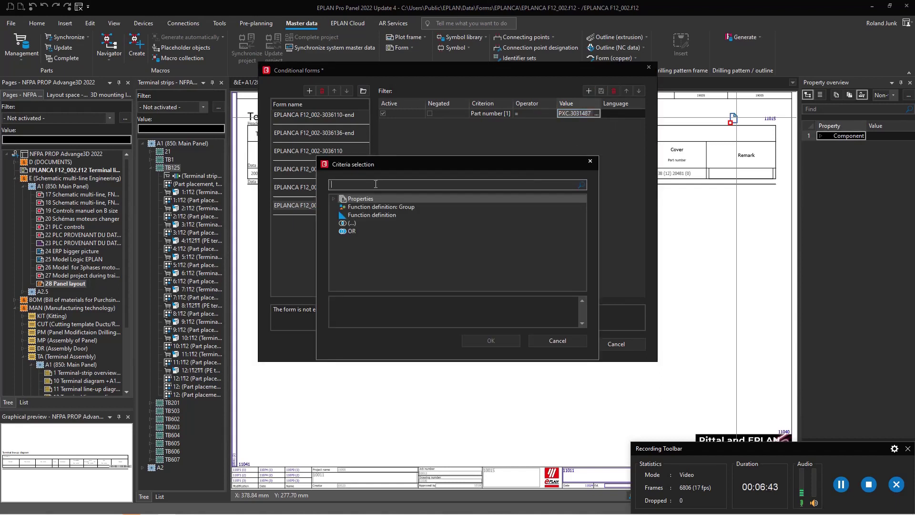
{"action": "type", "text": "part number"}
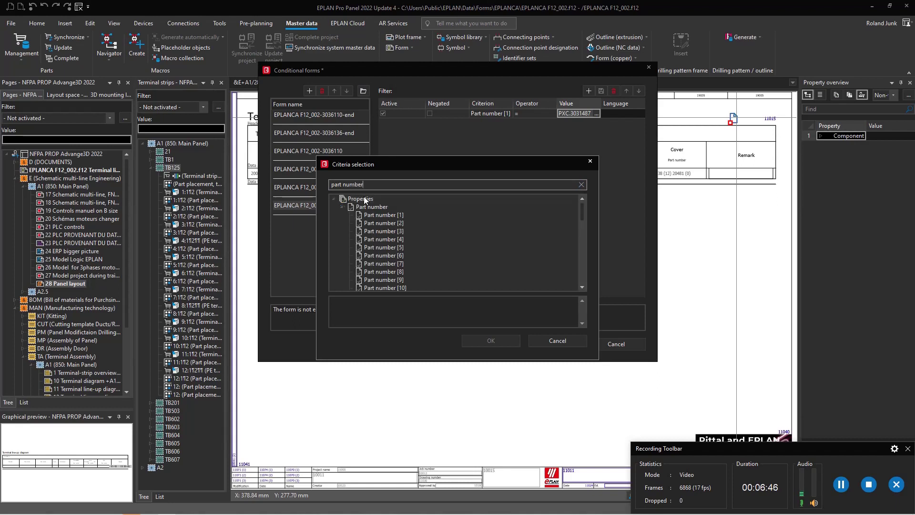
{"action": "double_click", "coordinate": [390, 223]}
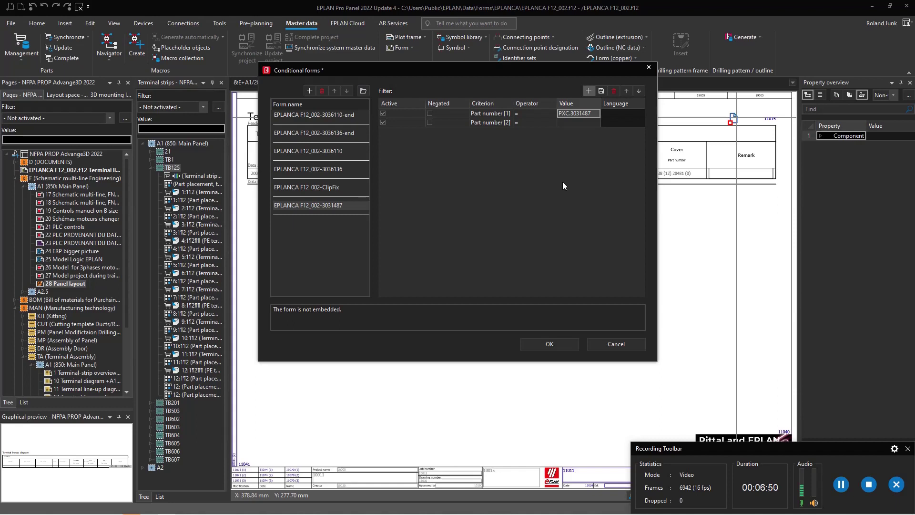
{"action": "left_click", "coordinate": [577, 122]}
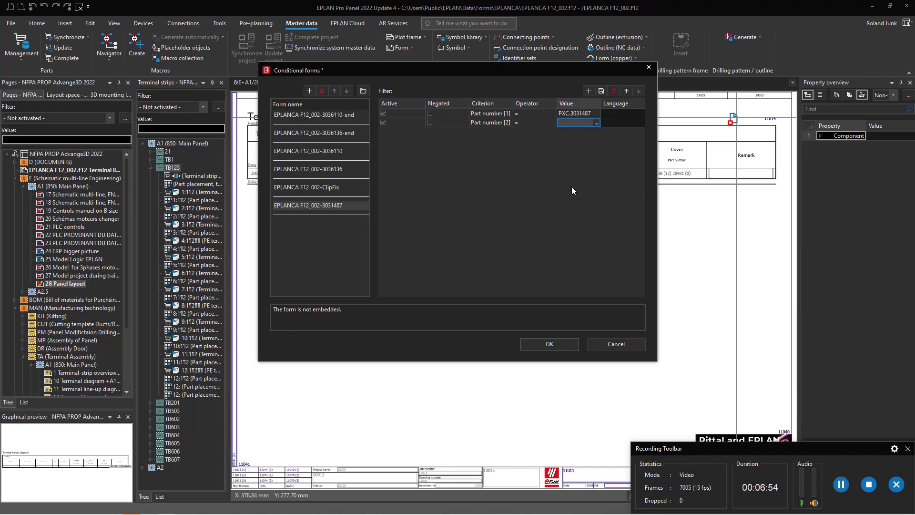
Save the filter changes and move the 3031487 form up two places to fourth
{"action": "left_click", "coordinate": [322, 189]}
{"action": "left_click", "coordinate": [430, 230]}
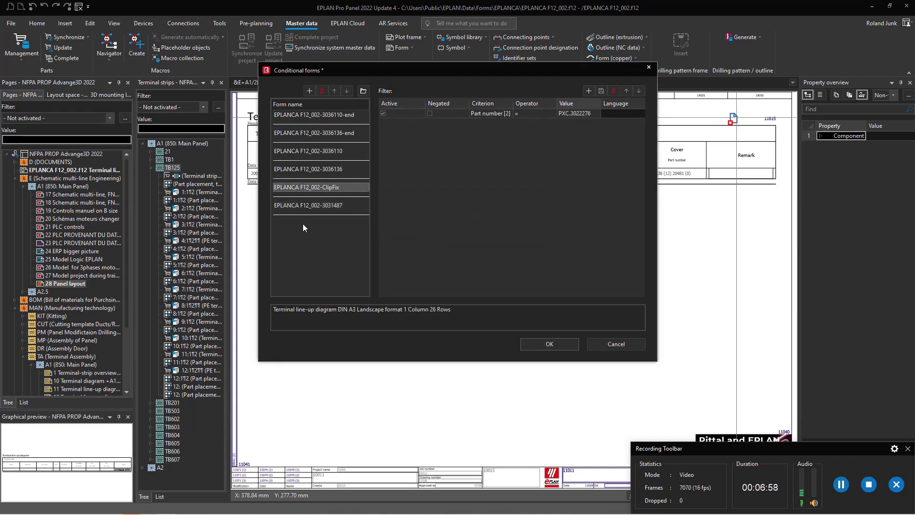
{"action": "left_click", "coordinate": [325, 208]}
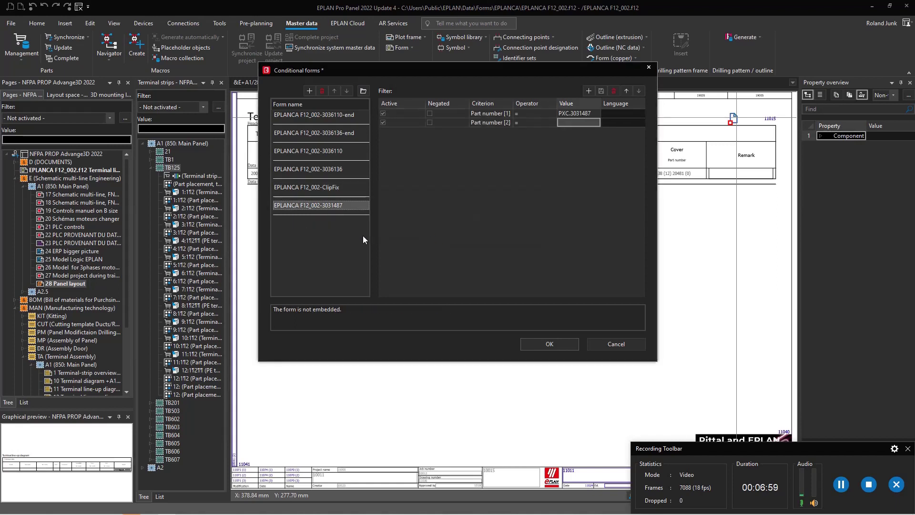
{"action": "left_click", "coordinate": [323, 216]}
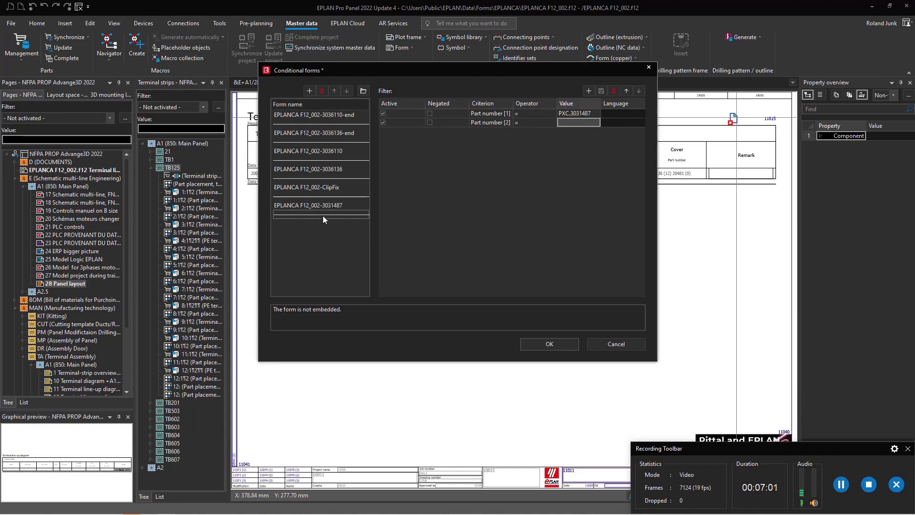
{"action": "left_click", "coordinate": [336, 93]}
{"action": "left_click", "coordinate": [336, 93]}
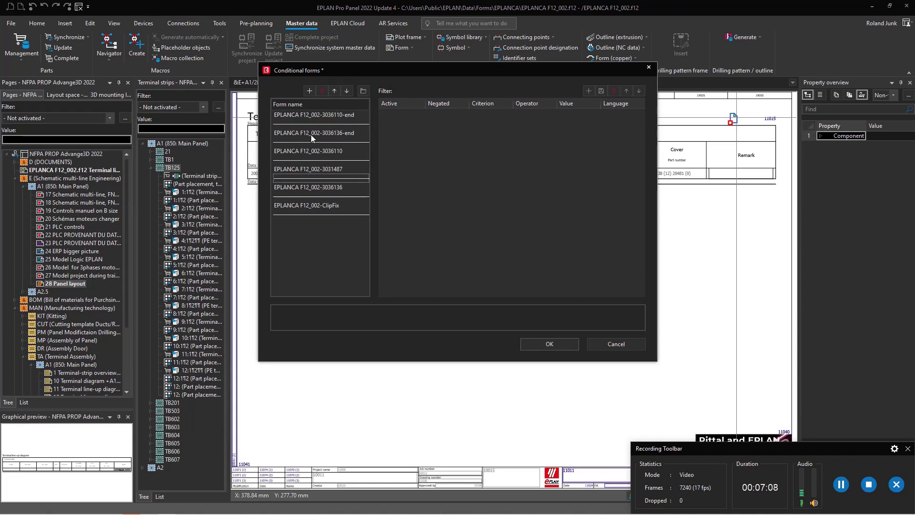
Confirm the conditional forms and synchronize the project master data
{"action": "left_click", "coordinate": [549, 344]}
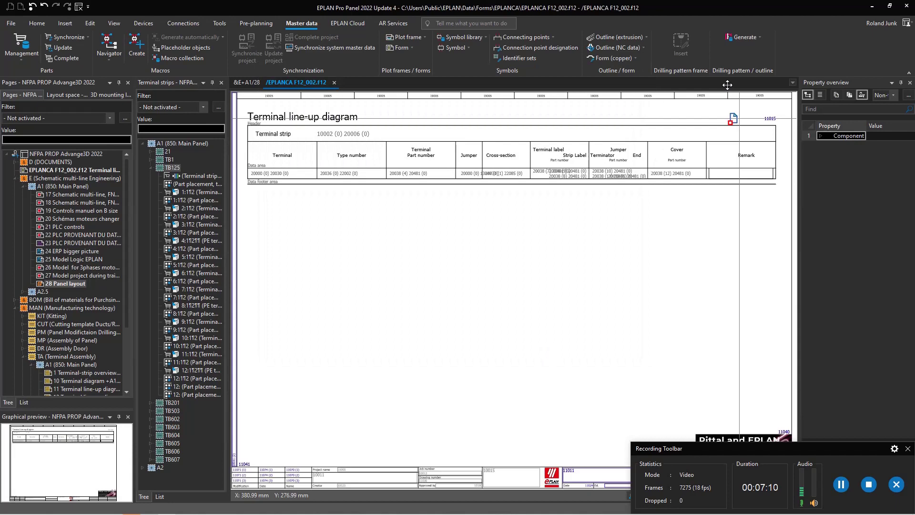
{"action": "left_click", "coordinate": [407, 210]}
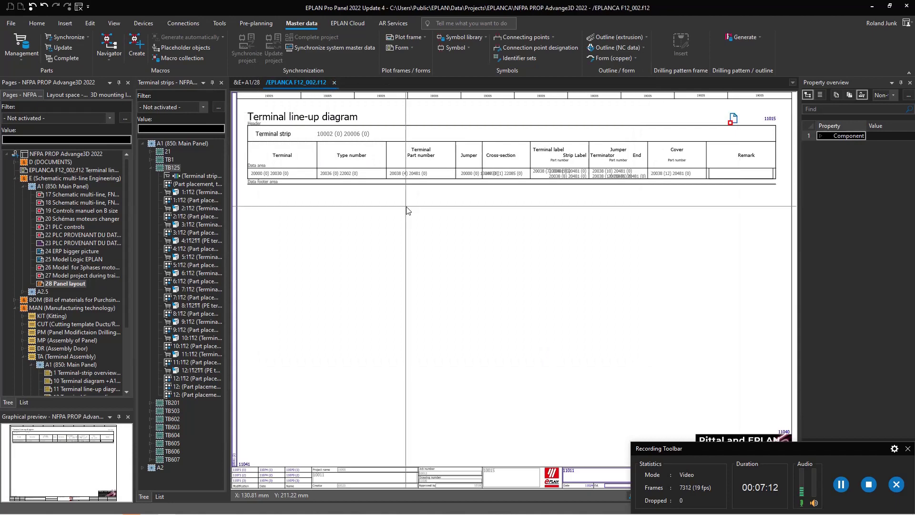
{"action": "left_click", "coordinate": [505, 283]}
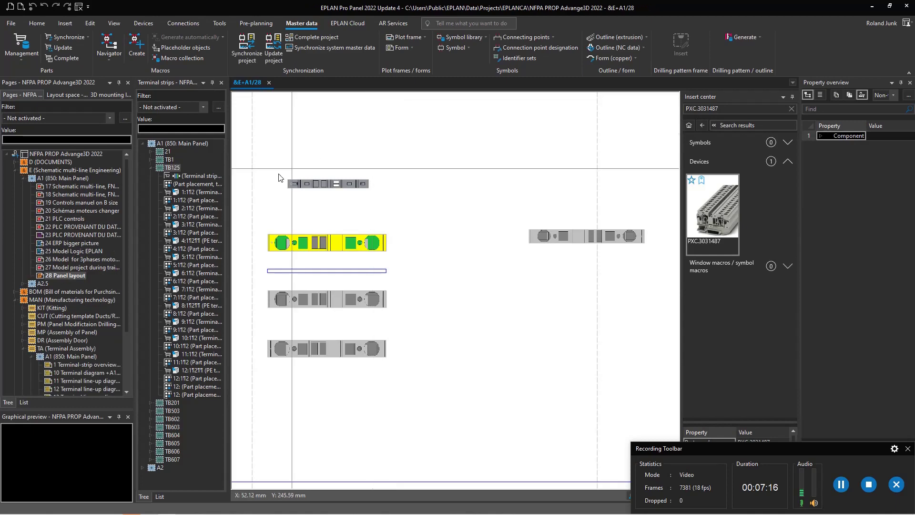
Open terminal line-up diagram pages 12, 13, 14 and 15 in turn
{"action": "scroll", "coordinate": [76, 286], "scroll_direction": "down", "scroll_amount": 3}
{"action": "left_click", "coordinate": [87, 317]}
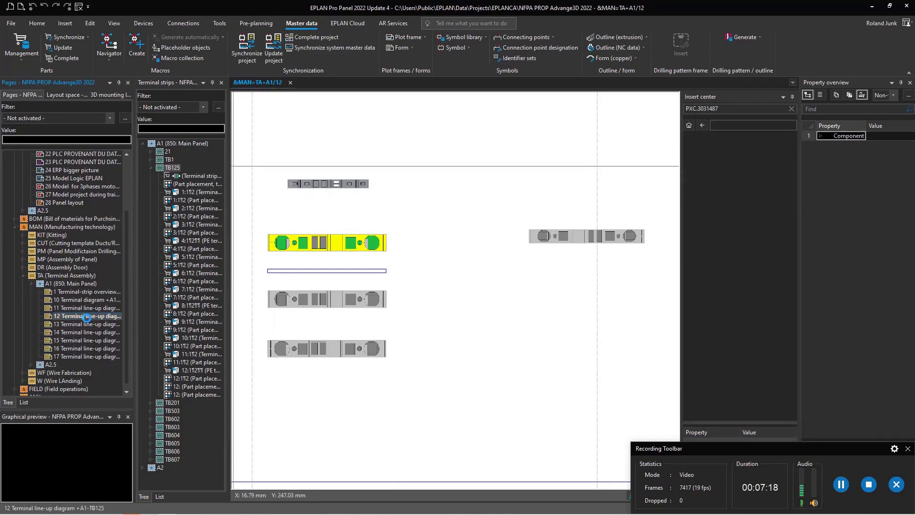
{"action": "scroll", "coordinate": [381, 286], "scroll_direction": "down", "scroll_amount": 3}
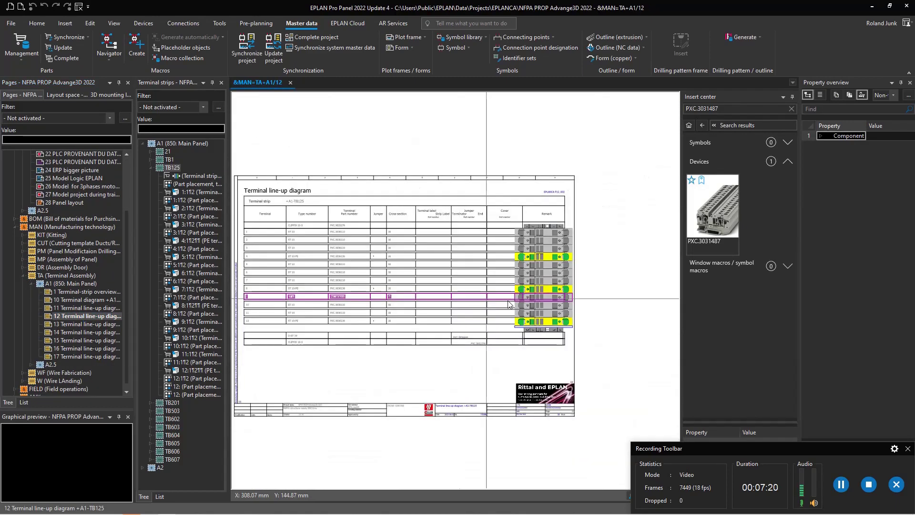
{"action": "middle_click_drag", "start_coordinate": [482, 295], "coordinate": [534, 247]}
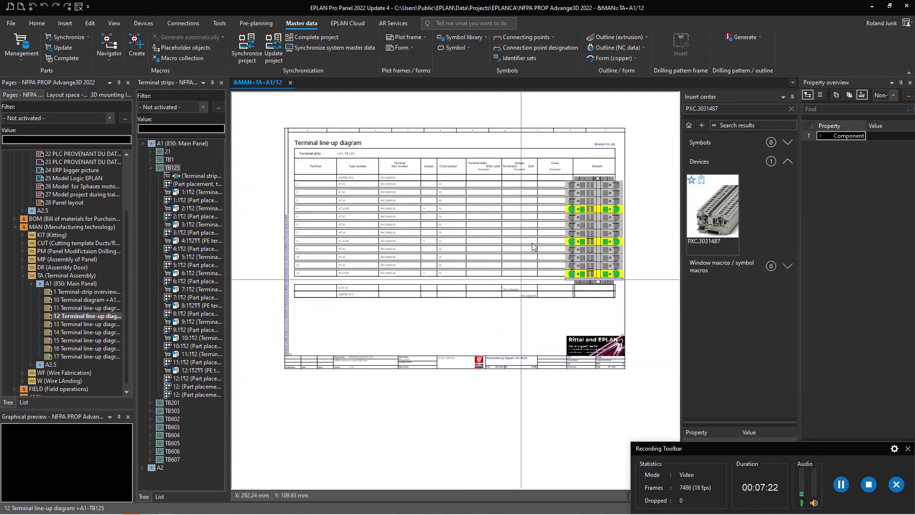
{"action": "scroll", "coordinate": [409, 219], "scroll_direction": "up", "scroll_amount": 3}
{"action": "scroll", "coordinate": [410, 221], "scroll_direction": "down", "scroll_amount": 2}
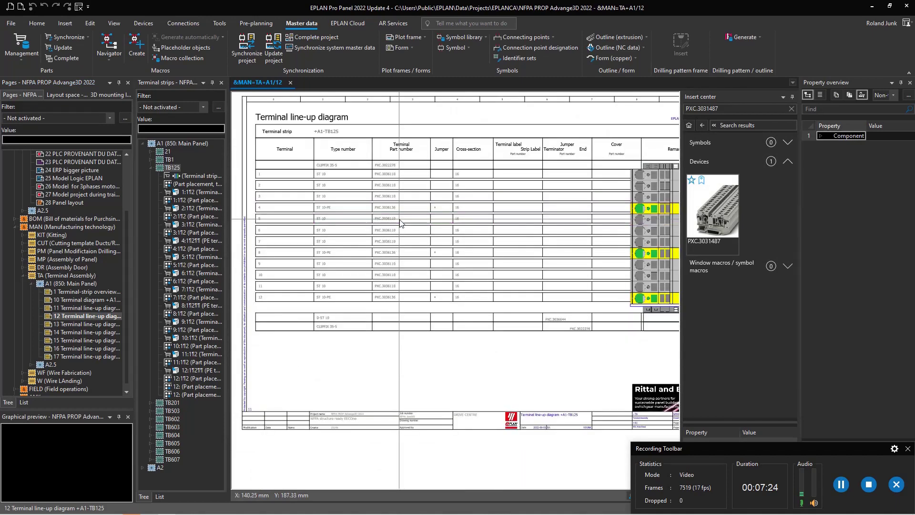
{"action": "scroll", "coordinate": [361, 226], "scroll_direction": "down", "scroll_amount": 1}
{"action": "left_click", "coordinate": [78, 325]}
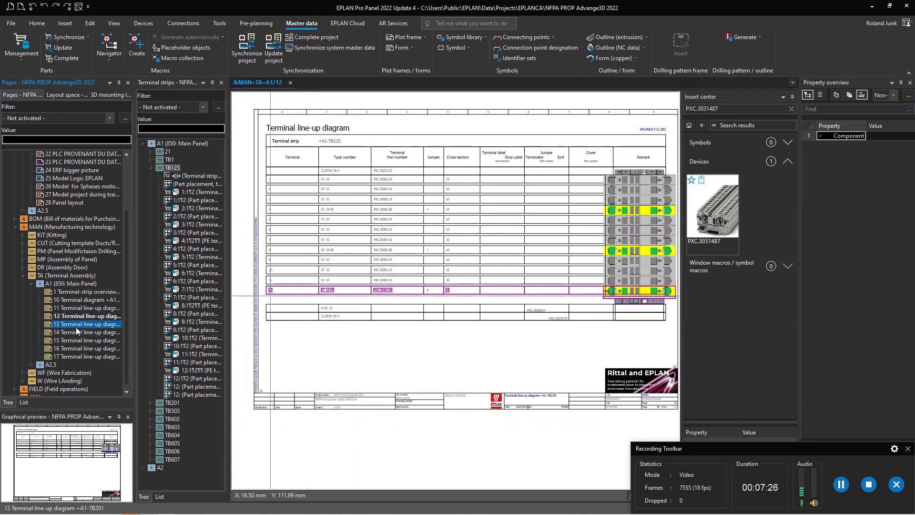
{"action": "left_click", "coordinate": [77, 332]}
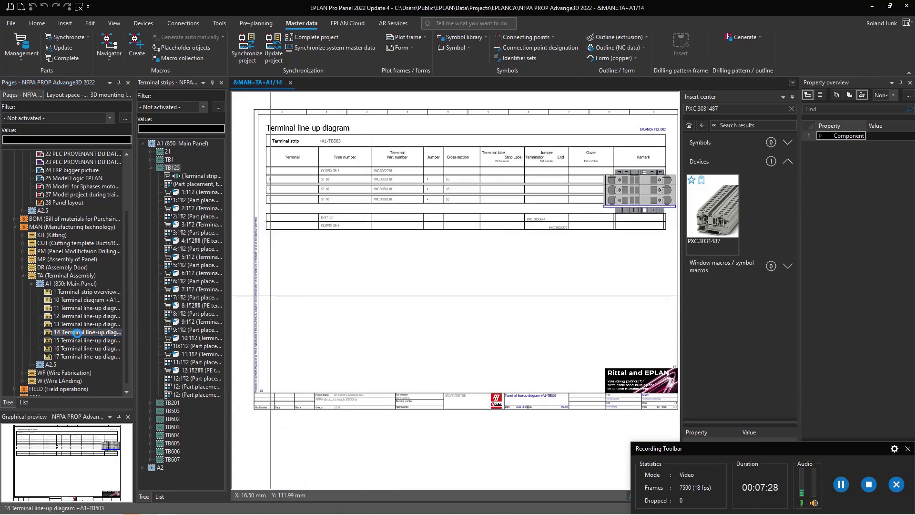
{"action": "left_click", "coordinate": [79, 340]}
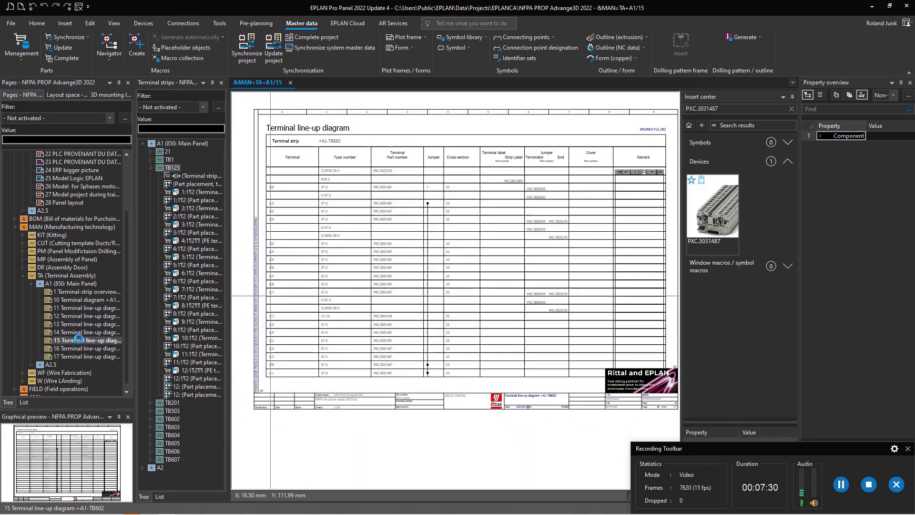
{"action": "scroll", "coordinate": [381, 200], "scroll_direction": "up", "scroll_amount": 3}
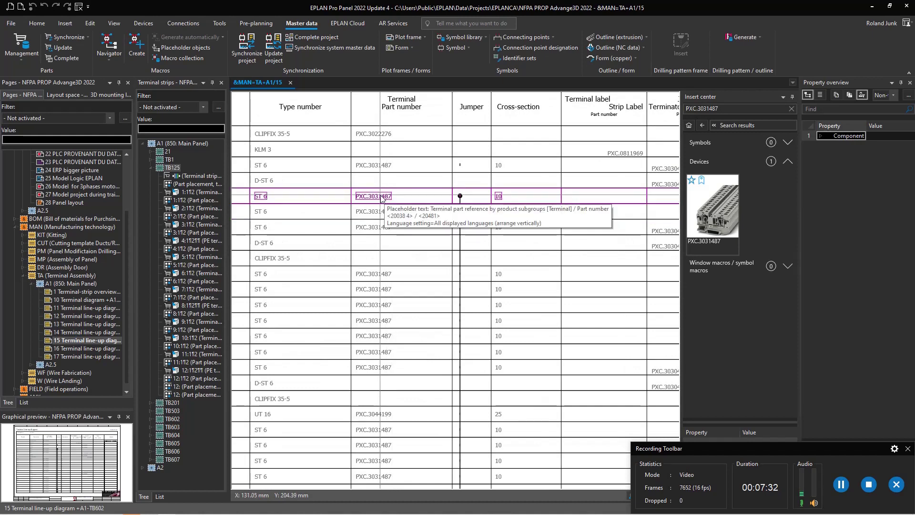
{"action": "scroll", "coordinate": [381, 201], "scroll_direction": "down", "scroll_amount": 5}
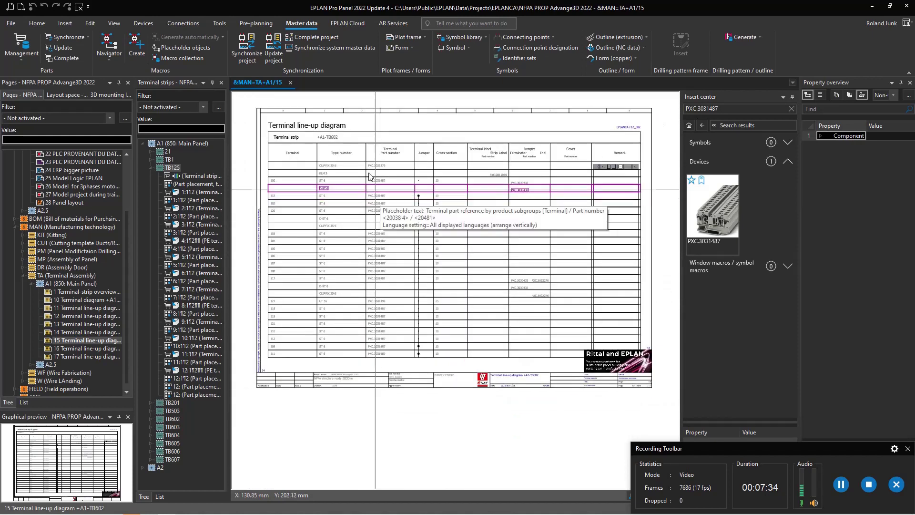
Update the reports so page 15 shows PXC.3031487 pictures, then select terminal row 115
{"action": "left_click", "coordinate": [220, 24]}
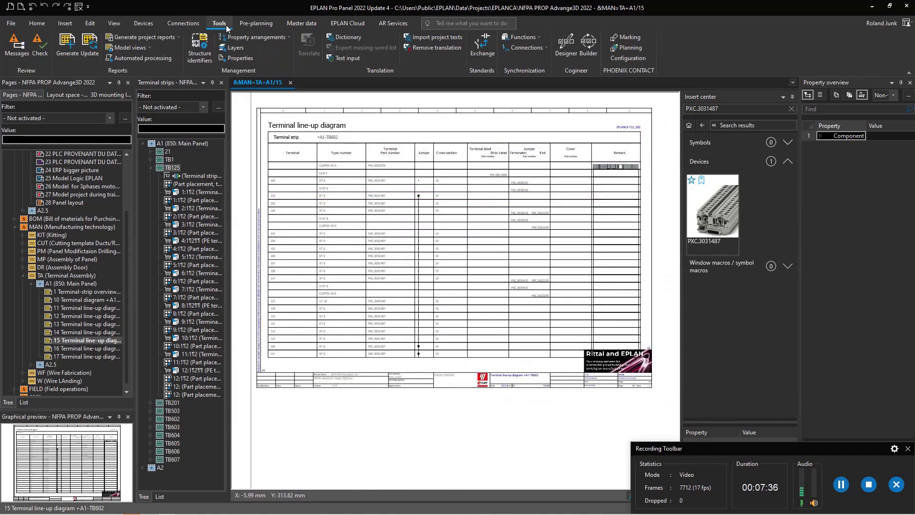
{"action": "left_click", "coordinate": [119, 48]}
{"action": "left_click", "coordinate": [90, 42]}
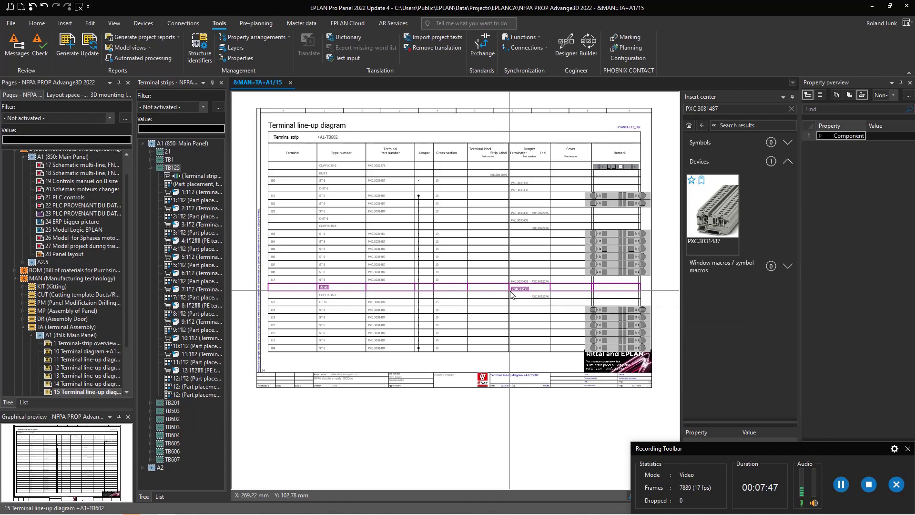
{"action": "left_click", "coordinate": [608, 198]}
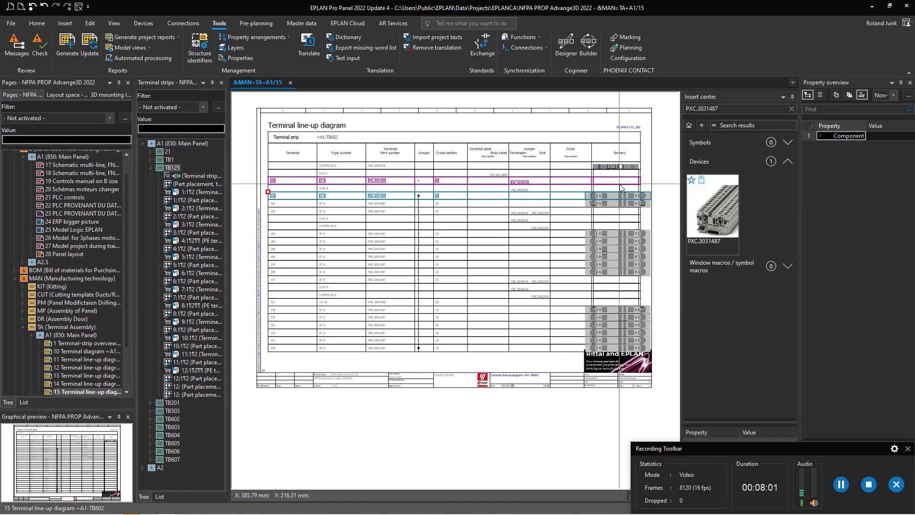
Inspect the terminal rows and graphics on page 12 for strip +A1-TB125
{"action": "left_click", "coordinate": [82, 367]}
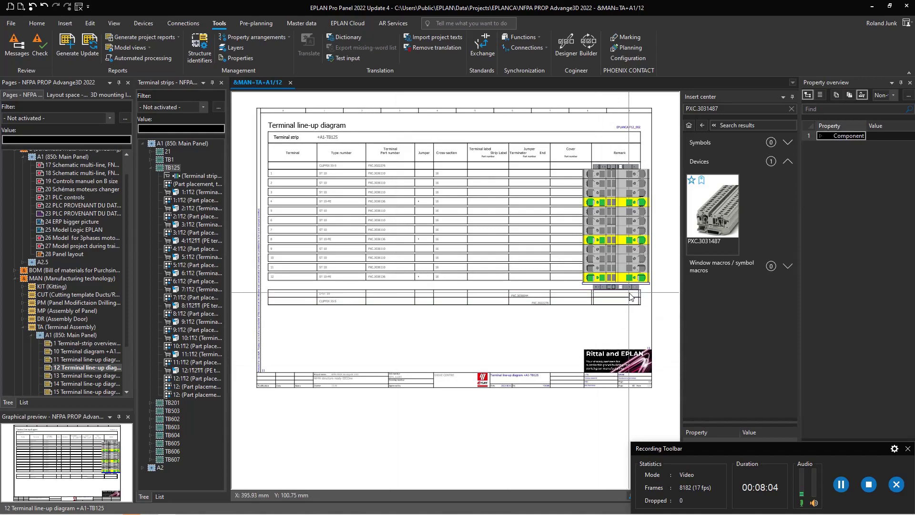
{"action": "scroll", "coordinate": [633, 292], "scroll_direction": "up", "scroll_amount": 3}
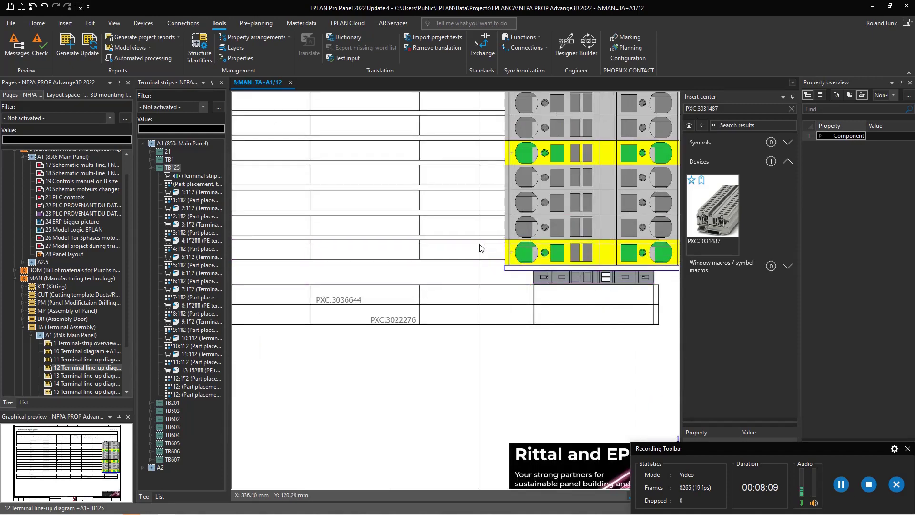
{"action": "left_click", "coordinate": [519, 229]}
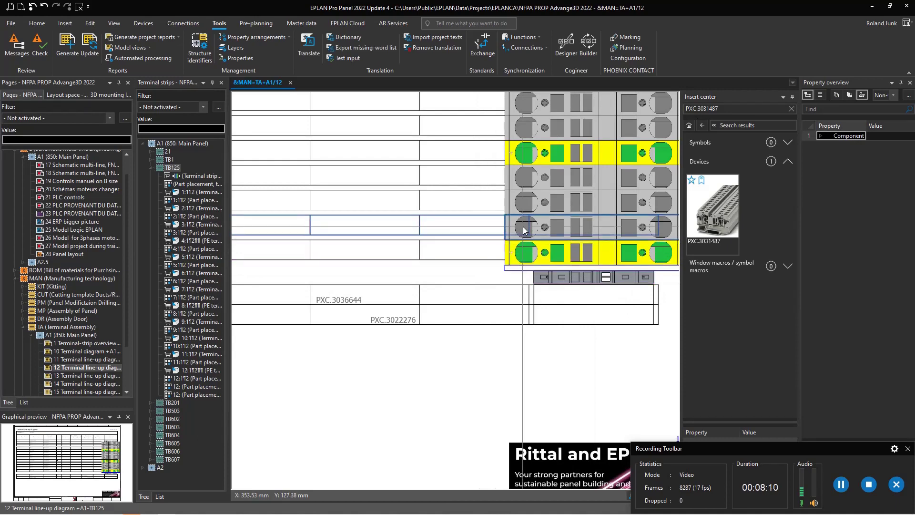
{"action": "left_click", "coordinate": [522, 255]}
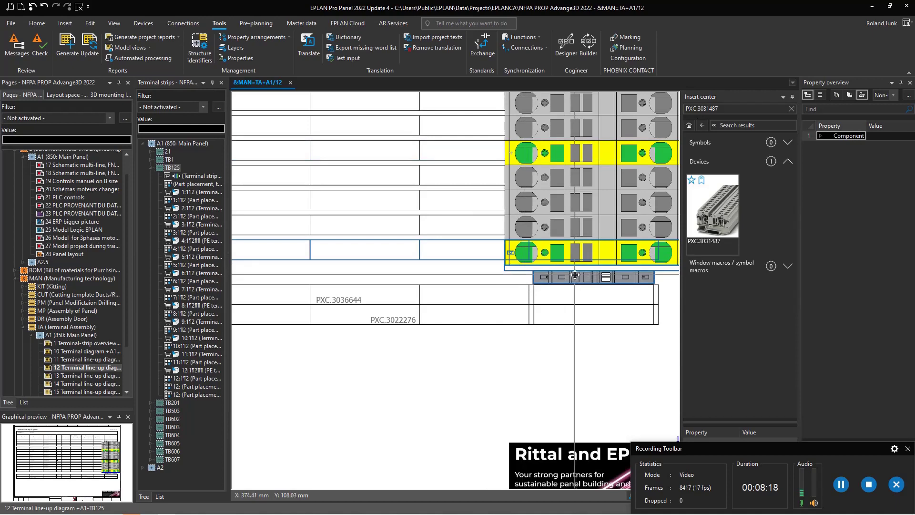
{"action": "scroll", "coordinate": [565, 323], "scroll_direction": "down", "scroll_amount": 4}
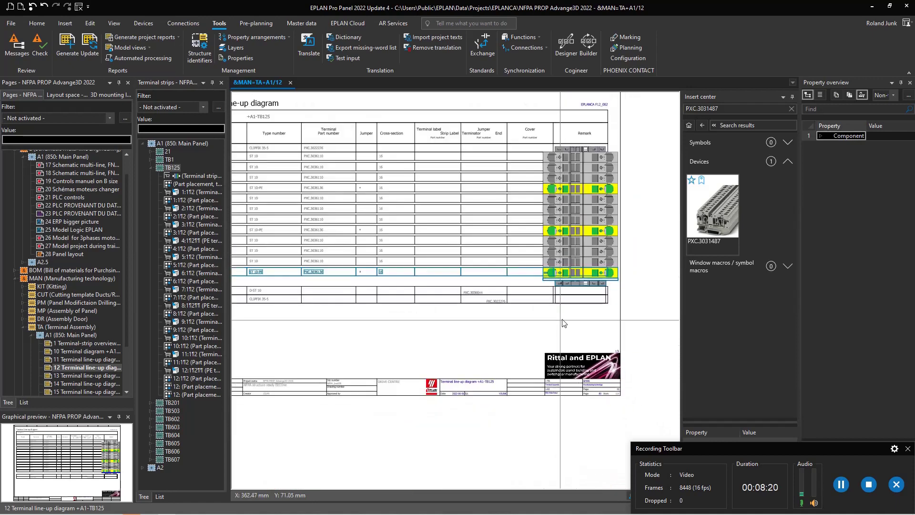
Check pages 14, 15 and 16, then return to page 12
{"action": "left_click", "coordinate": [86, 382]}
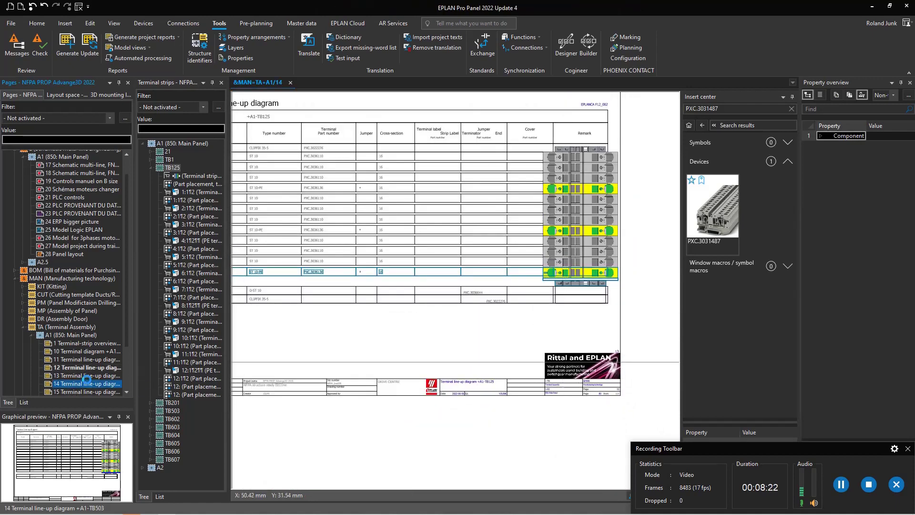
{"action": "scroll", "coordinate": [87, 382], "scroll_direction": "down", "scroll_amount": 2}
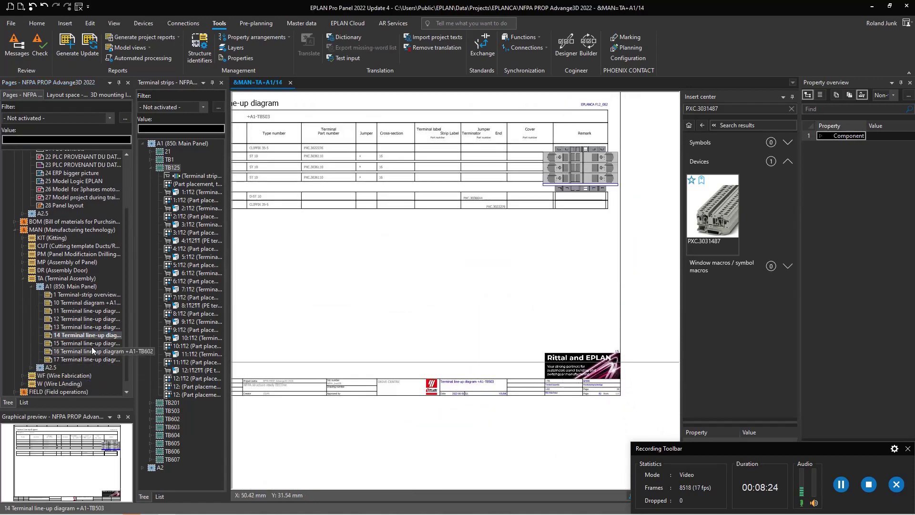
{"action": "left_click", "coordinate": [93, 343]}
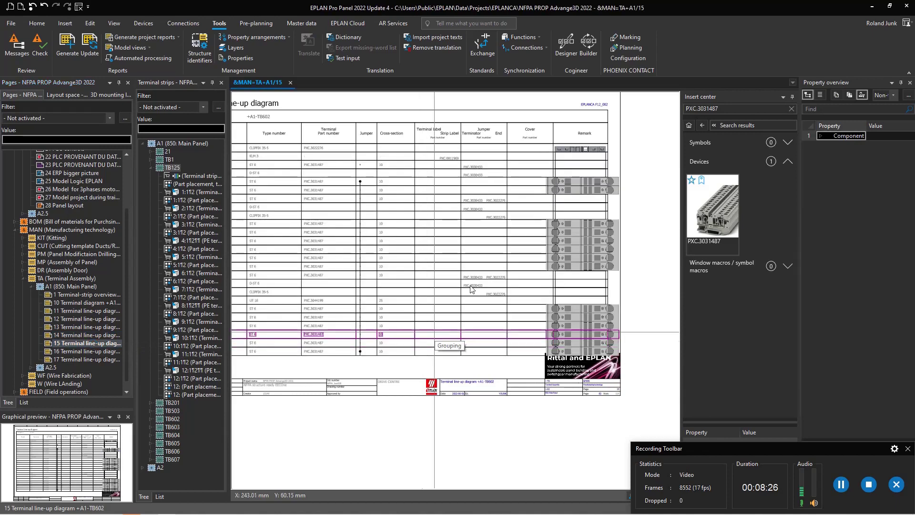
{"action": "left_click", "coordinate": [77, 351]}
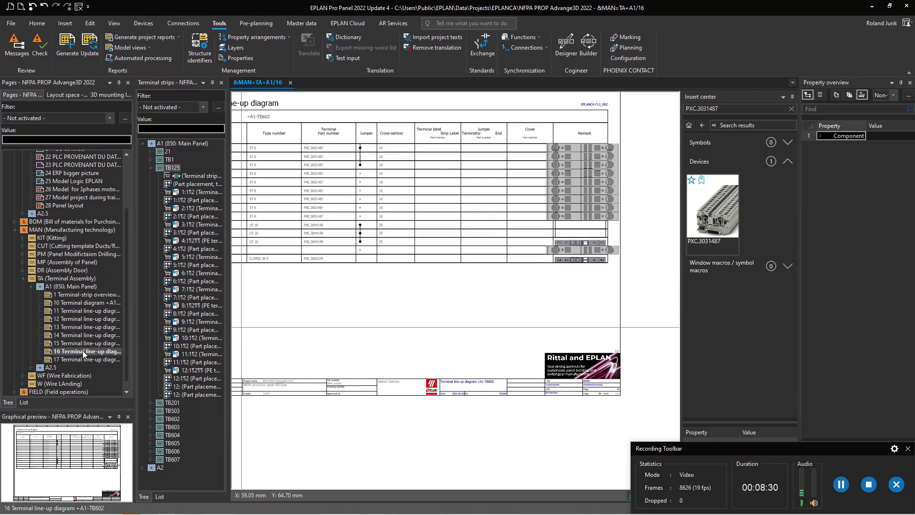
{"action": "left_click", "coordinate": [91, 319]}
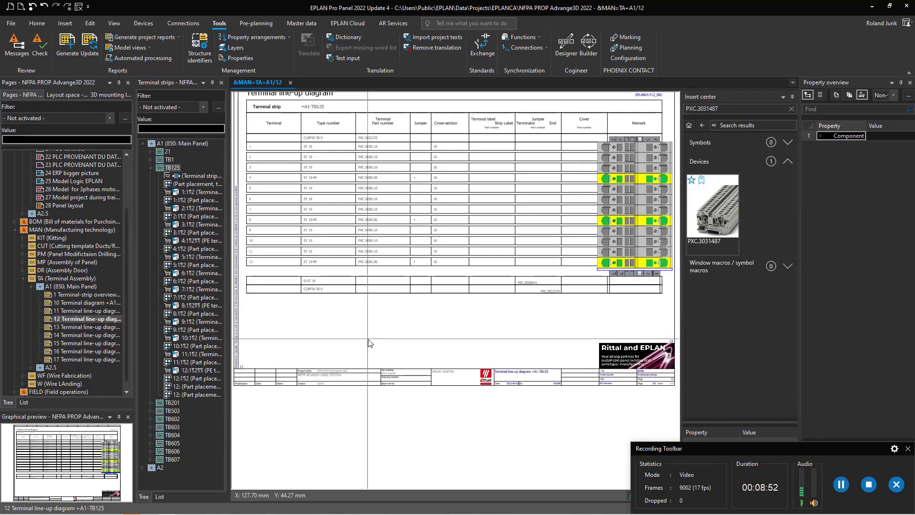
{"action": "left_click", "coordinate": [11, 25]}
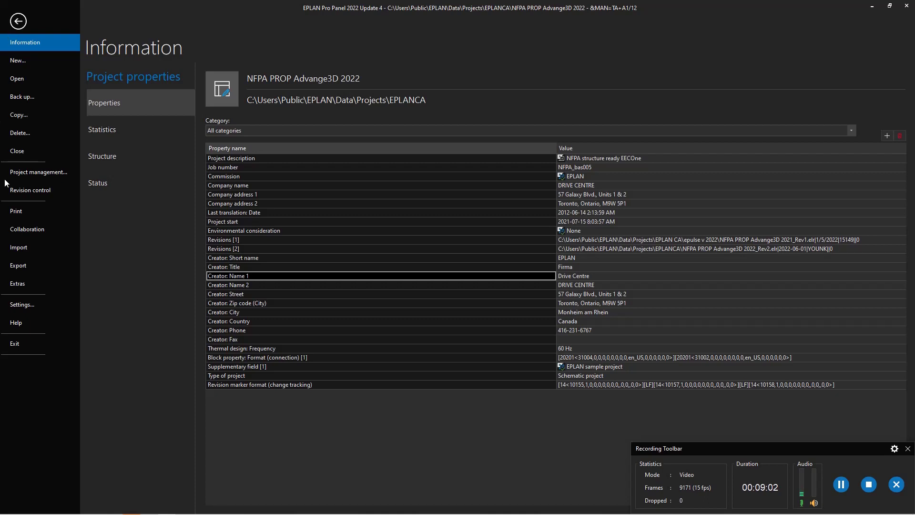
{"action": "left_click", "coordinate": [16, 325]}
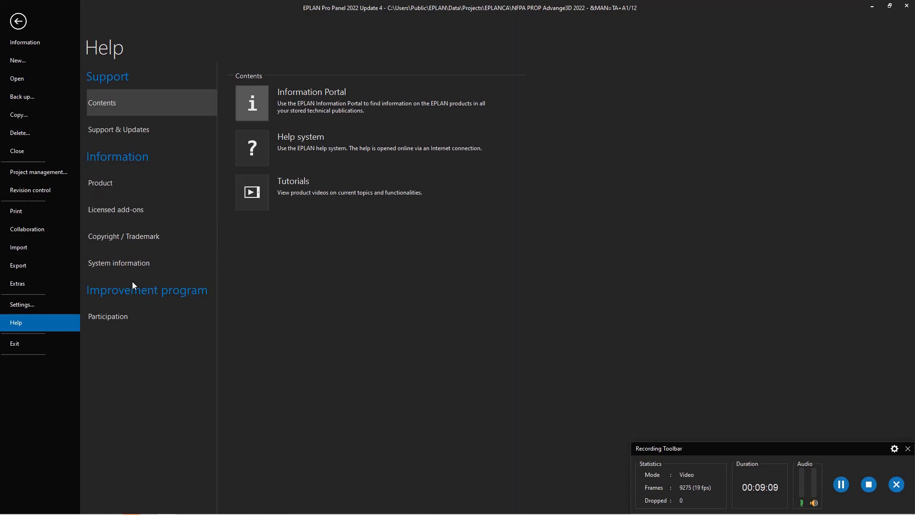
{"action": "left_click", "coordinate": [19, 22]}
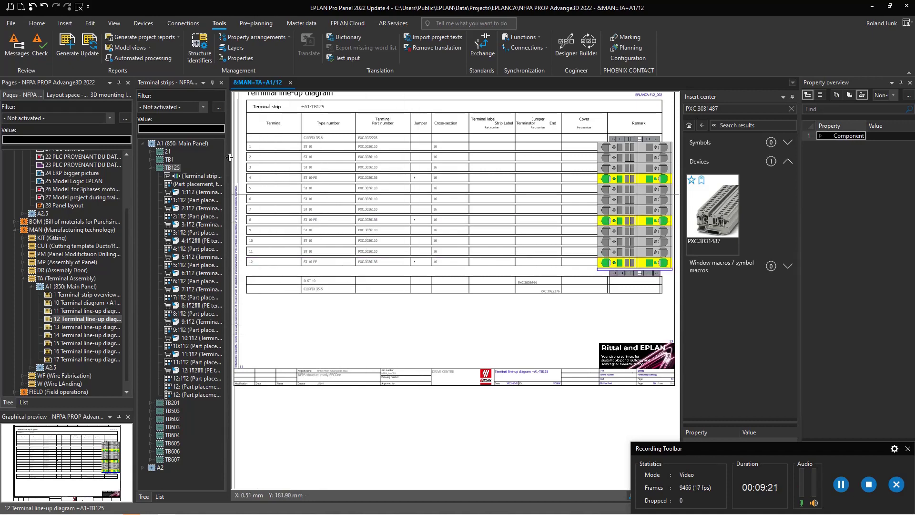
Close the Terminal strips navigator and collapse the Pages tree to the project root
{"action": "left_click", "coordinate": [221, 82]}
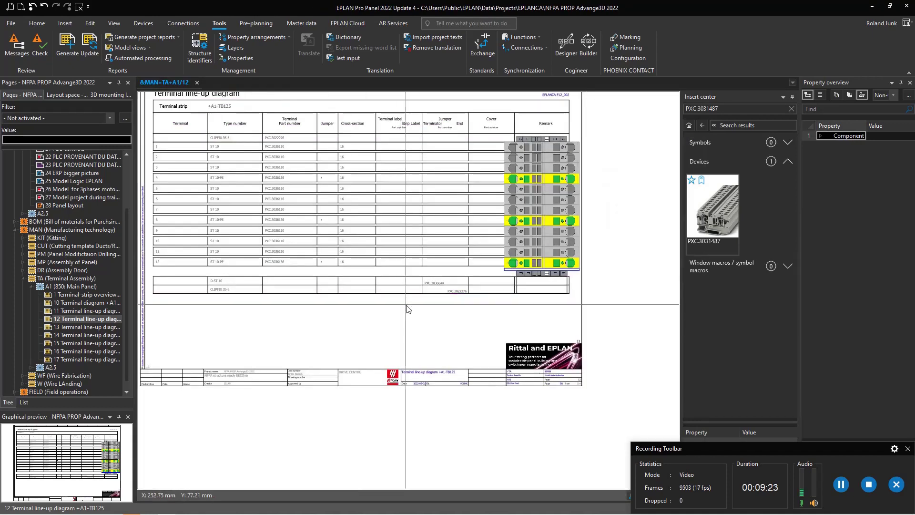
{"action": "mouse_move", "coordinate": [407, 306]}
{"action": "middle_mouse_down"}
{"action": "mouse_move", "coordinate": [470, 327]}
{"action": "mouse_move", "coordinate": [468, 362]}
{"action": "mouse_move", "coordinate": [452, 358]}
{"action": "middle_mouse_up"}
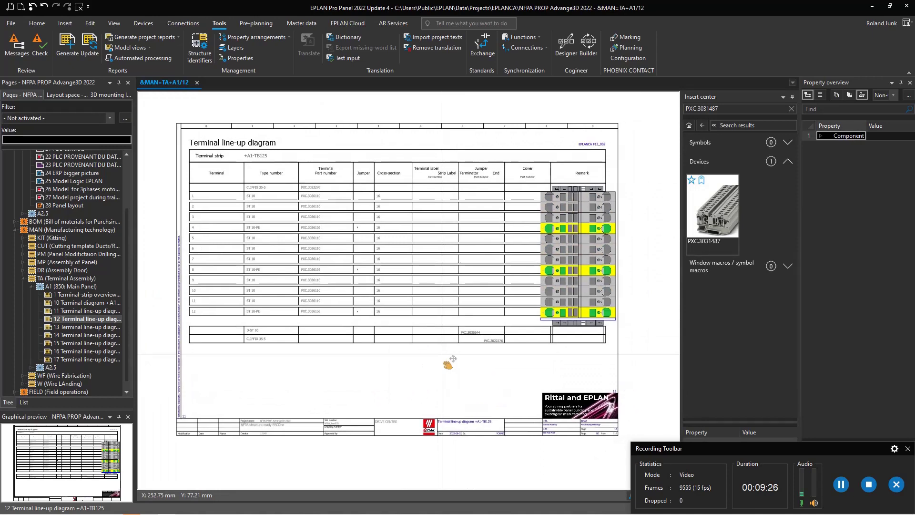
{"action": "left_click_drag", "start_coordinate": [128, 224], "coordinate": [132, 169]}
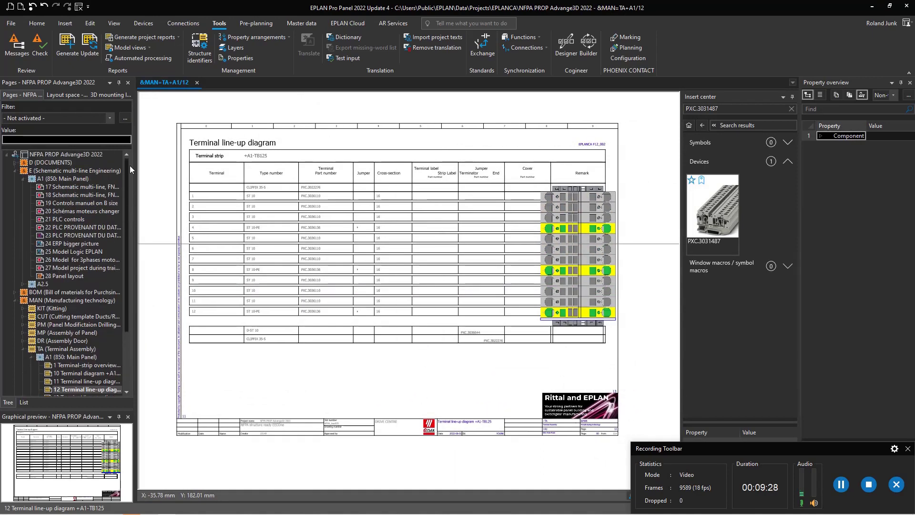
{"action": "left_click", "coordinate": [39, 154]}
{"action": "left_click", "coordinate": [15, 154]}
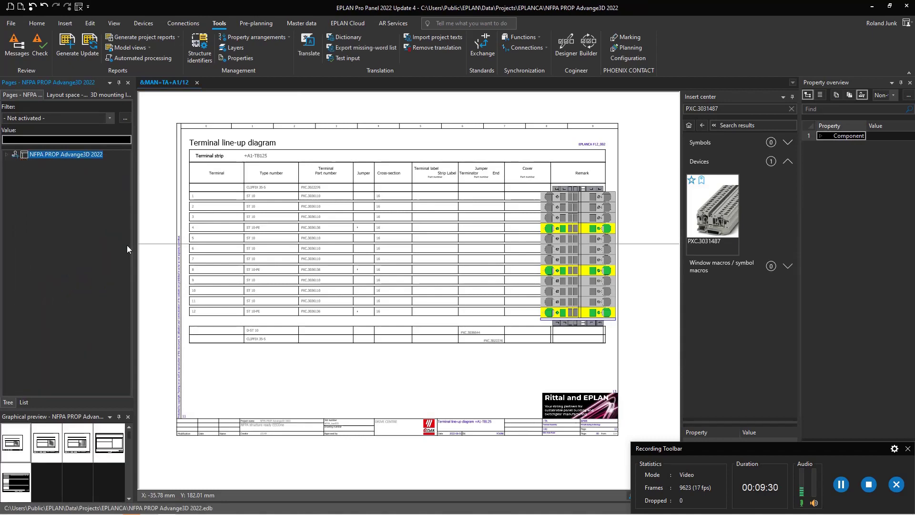